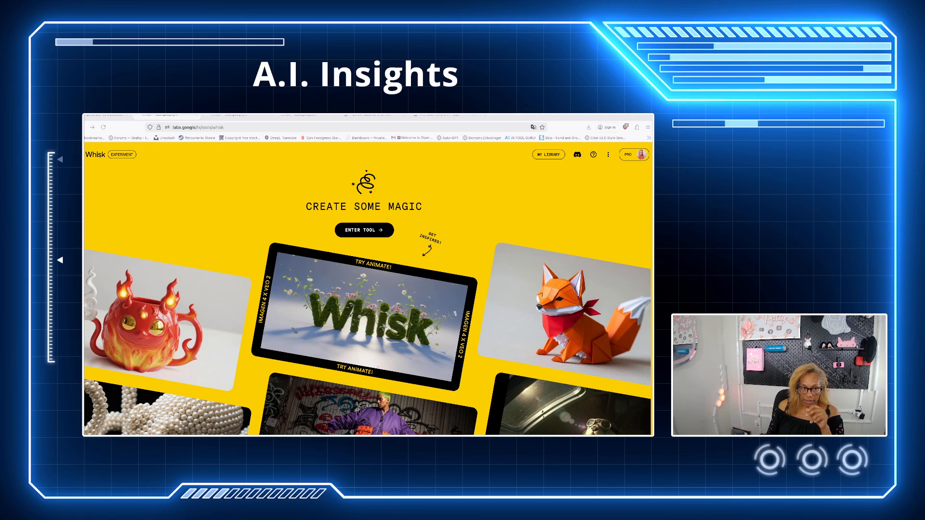
# Browse the example gallery on the Whisk home page and enter the blank creation workspace.
pyautogui.click(107, 117)
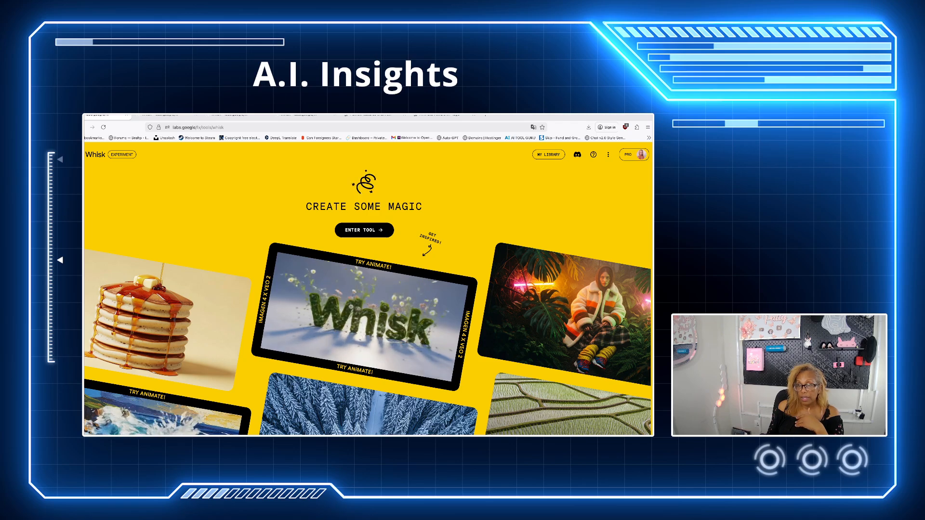
pyautogui.scroll(-5, 368, 301)
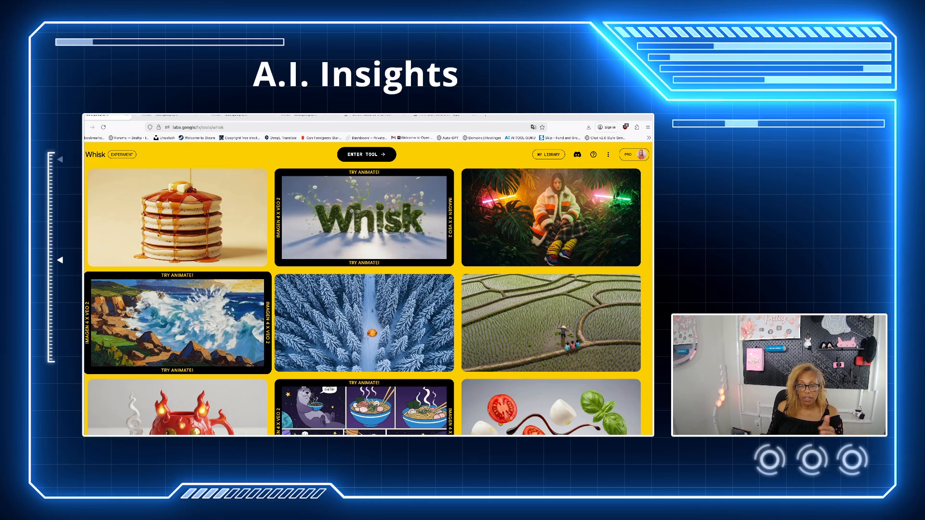
pyautogui.scroll(-6, 178, 320)
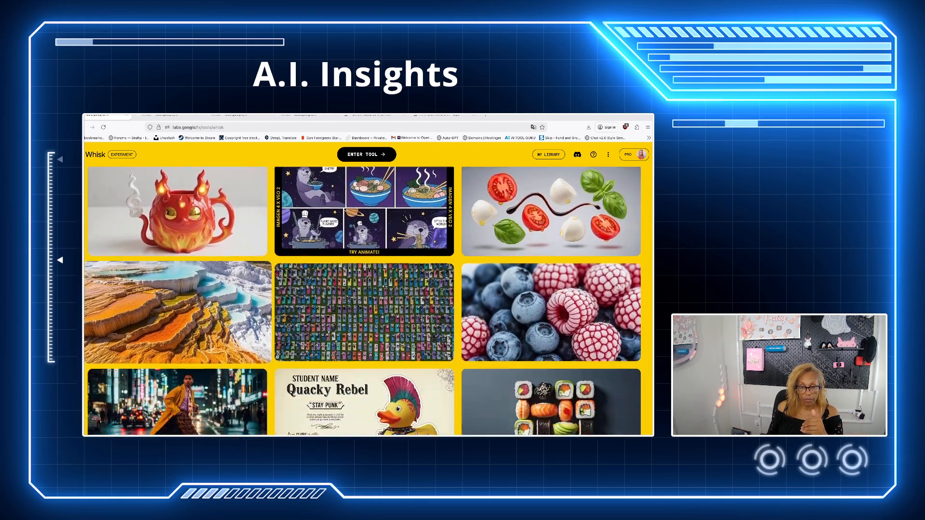
pyautogui.scroll(-3, 363, 301)
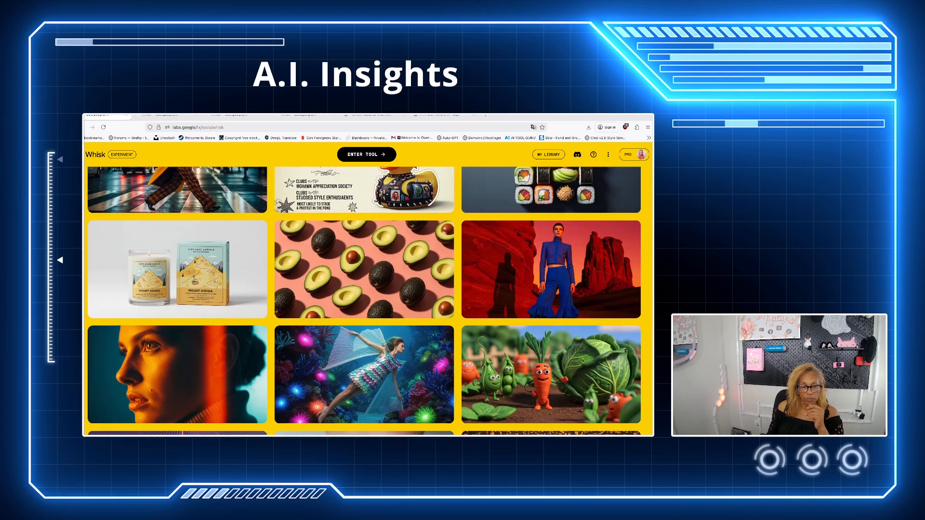
pyautogui.scroll(-2, 363, 301)
pyautogui.scroll(4, 363, 301)
pyautogui.scroll(6, 363, 301)
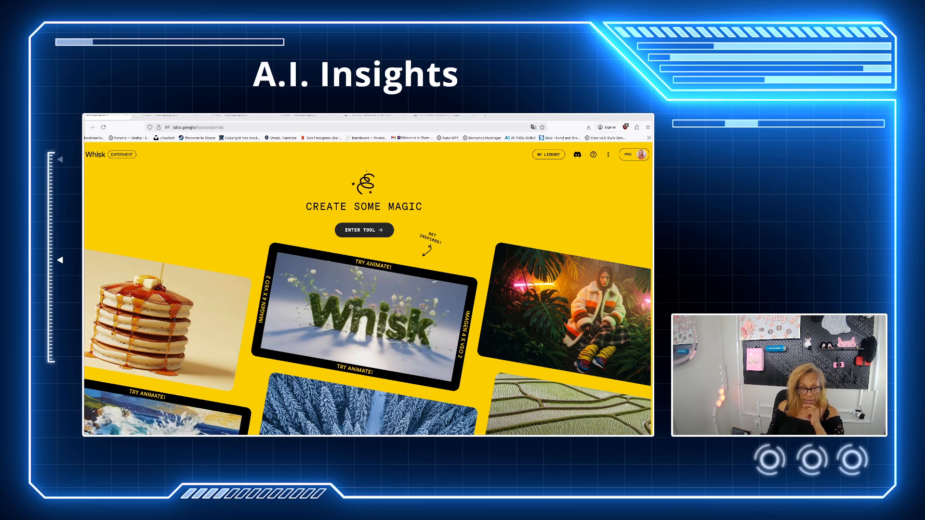
pyautogui.click(364, 229)
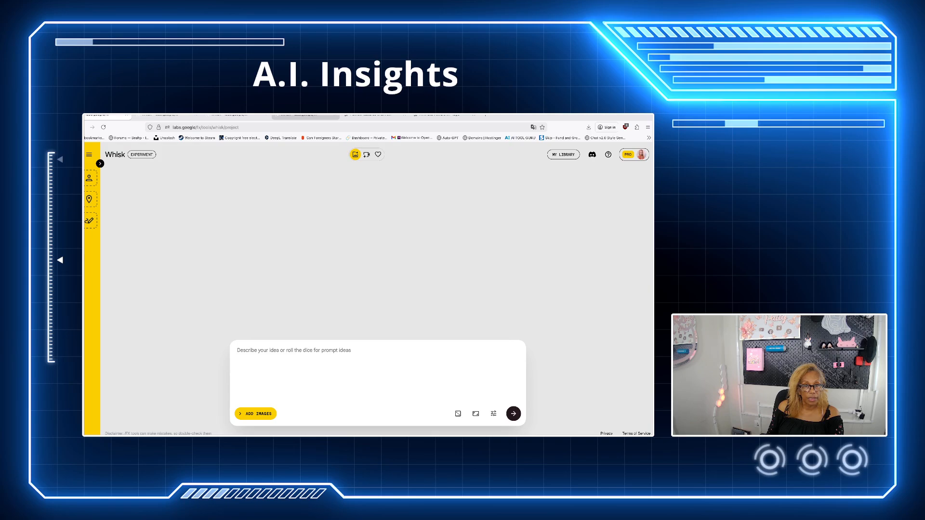
# Open the moss-and-flower Whisk logo example as an editable project and dismiss the animation introduction.
pyautogui.click(306, 116)
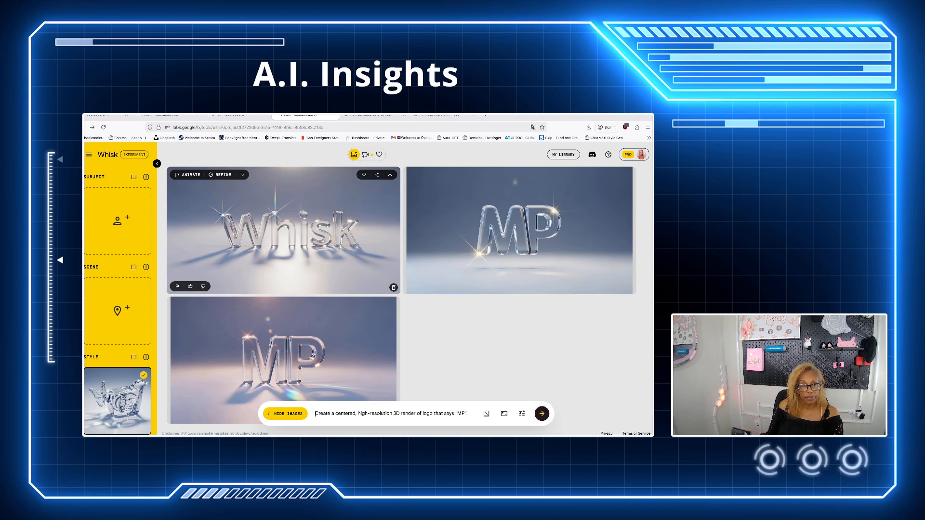
pyautogui.click(236, 116)
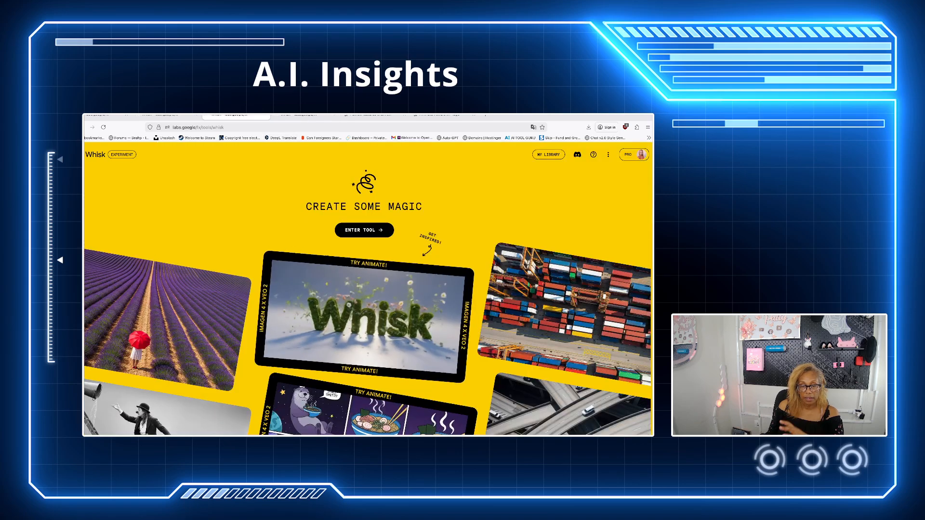
pyautogui.click(364, 317)
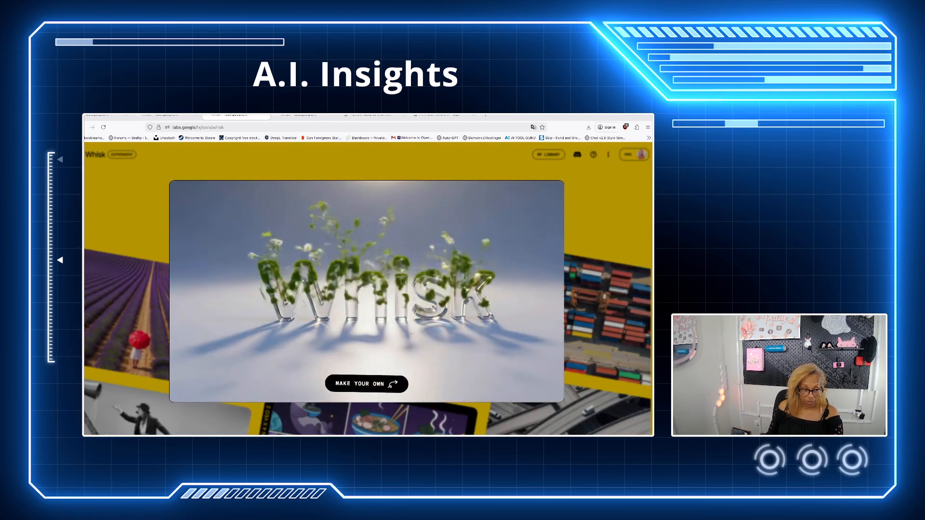
pyautogui.click(367, 384)
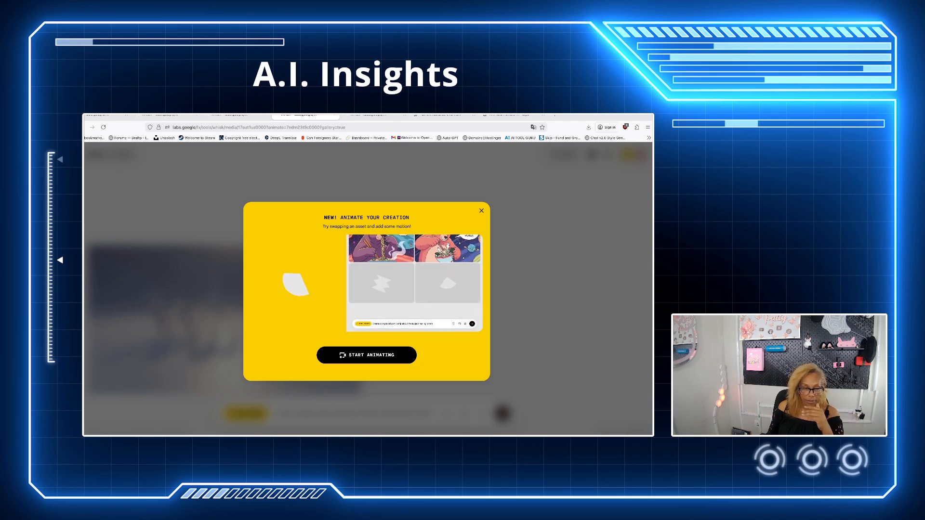
pyautogui.press('Escape')
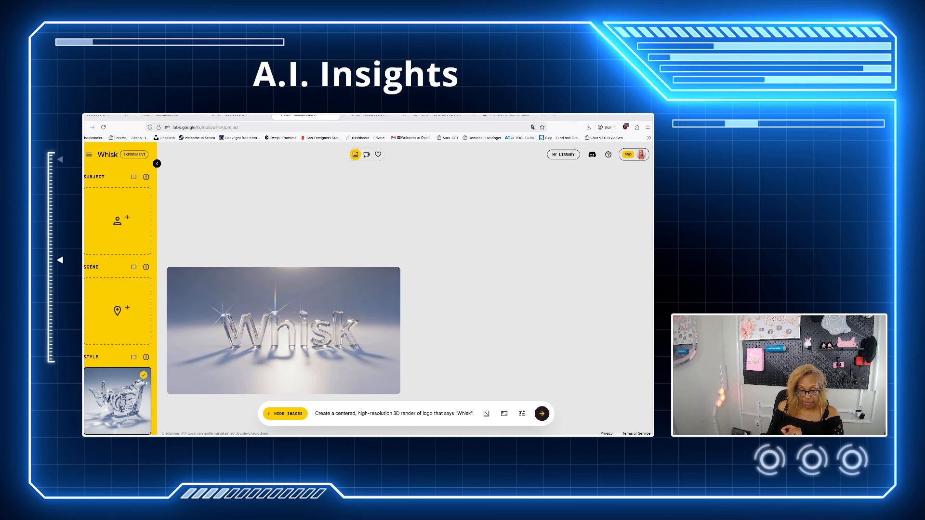
# Replace "Whisk" with "MPC" in the 3D logo prompt and generate new glass logo images.
pyautogui.click(471, 414)
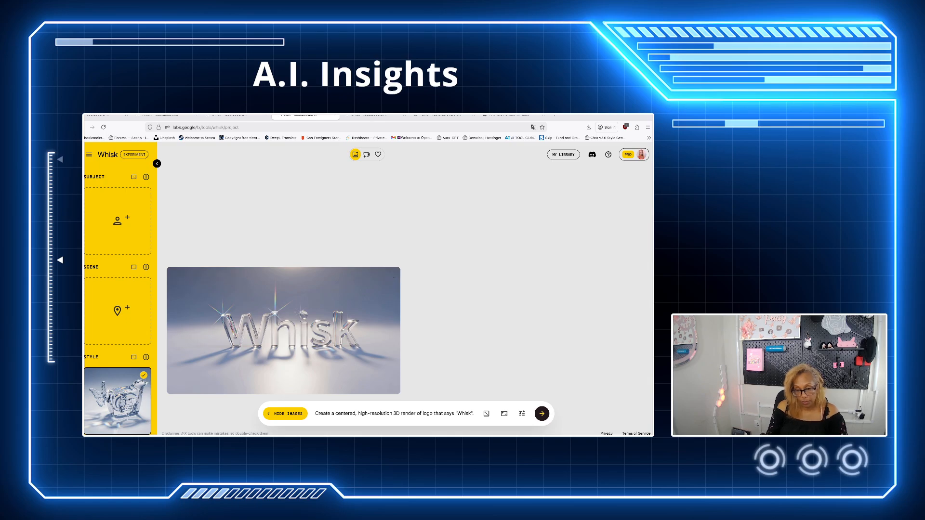
pyautogui.press('BackSpace')
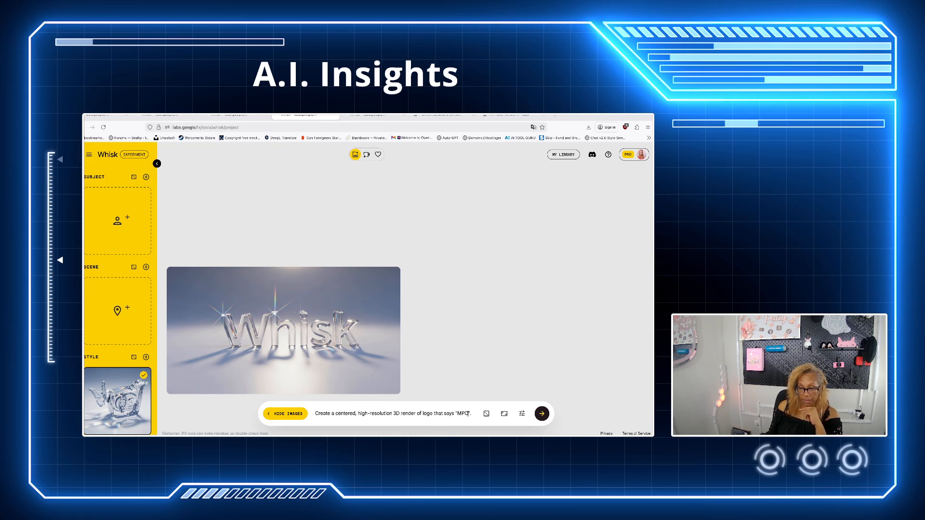
pyautogui.press('Return')
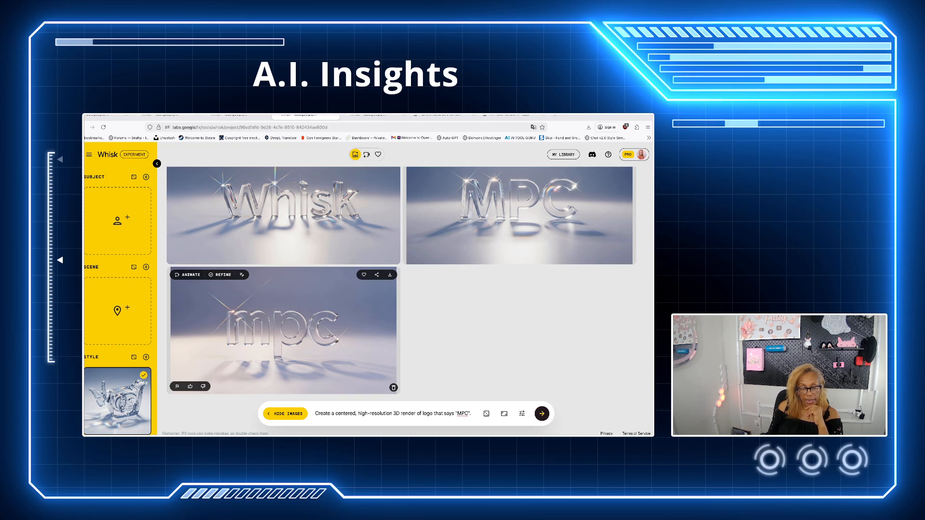
pyautogui.scroll(2, 434, 293)
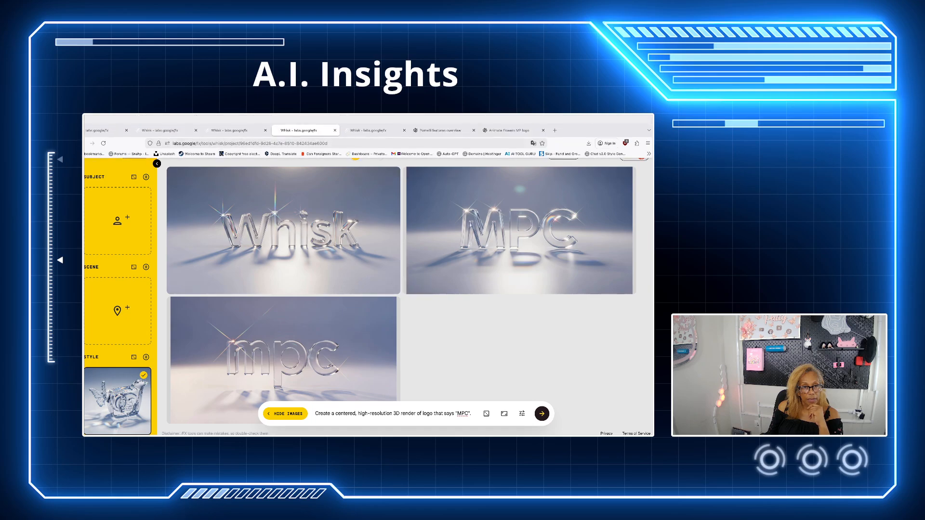
# Open the glass MP logo project from the library and open the MP image in the second row for animation.
pyautogui.click(236, 116)
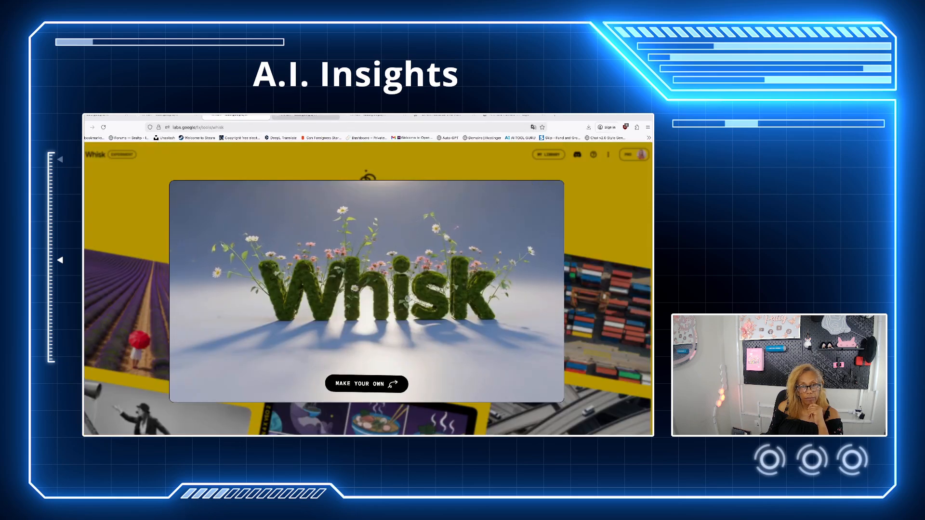
pyautogui.click(375, 116)
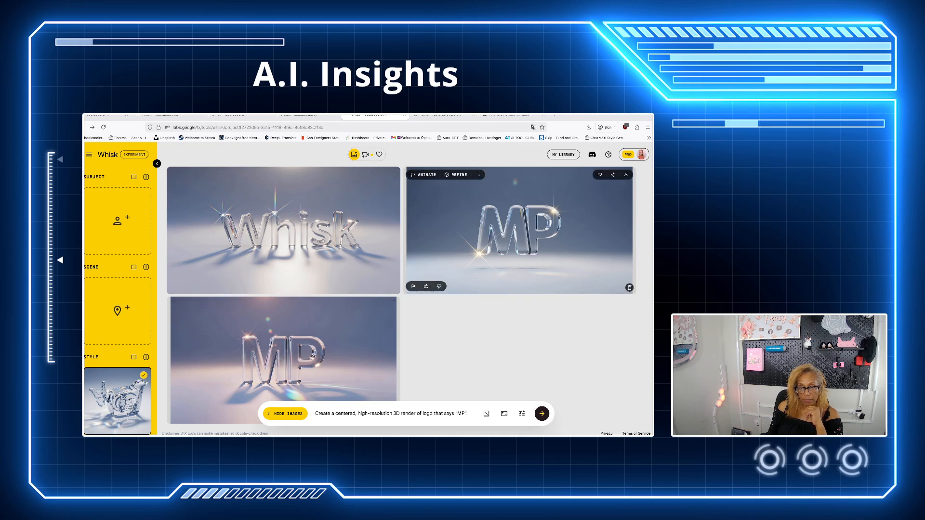
pyautogui.click(563, 154)
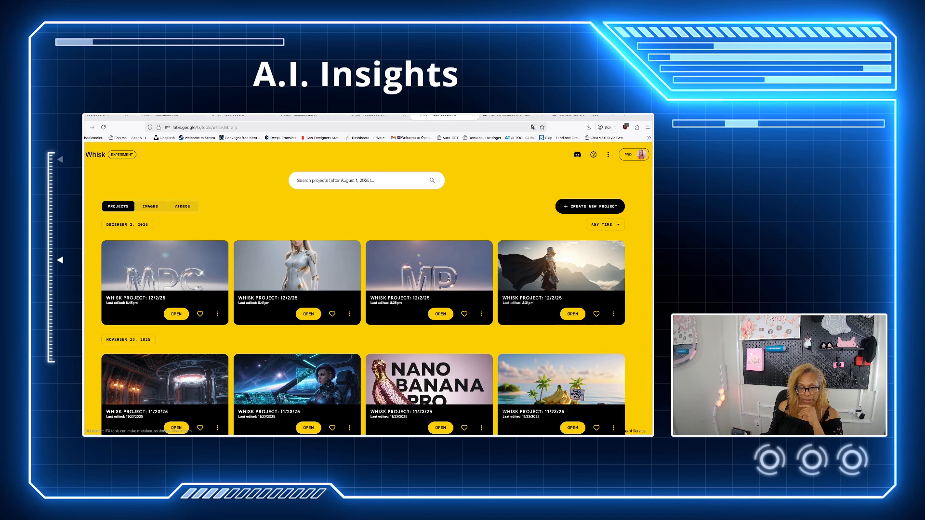
pyautogui.click(591, 207)
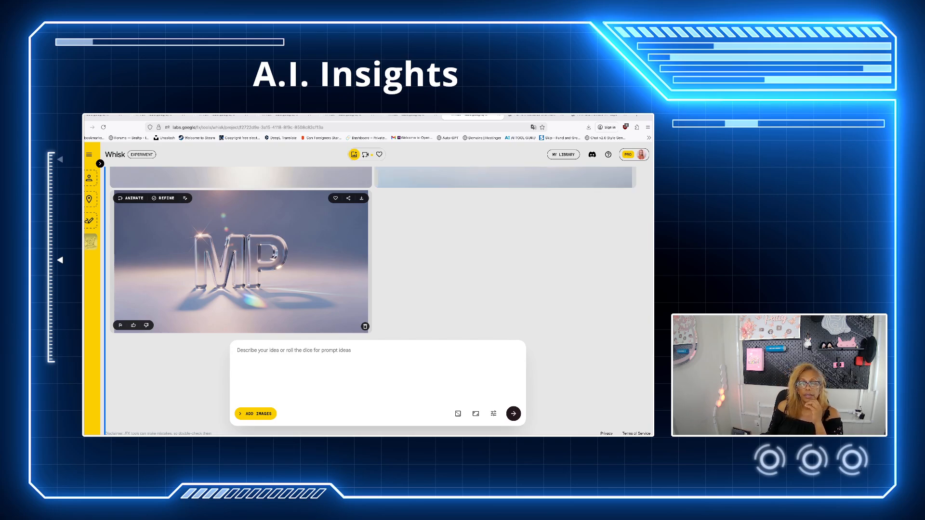
pyautogui.scroll(-3, 319, 270)
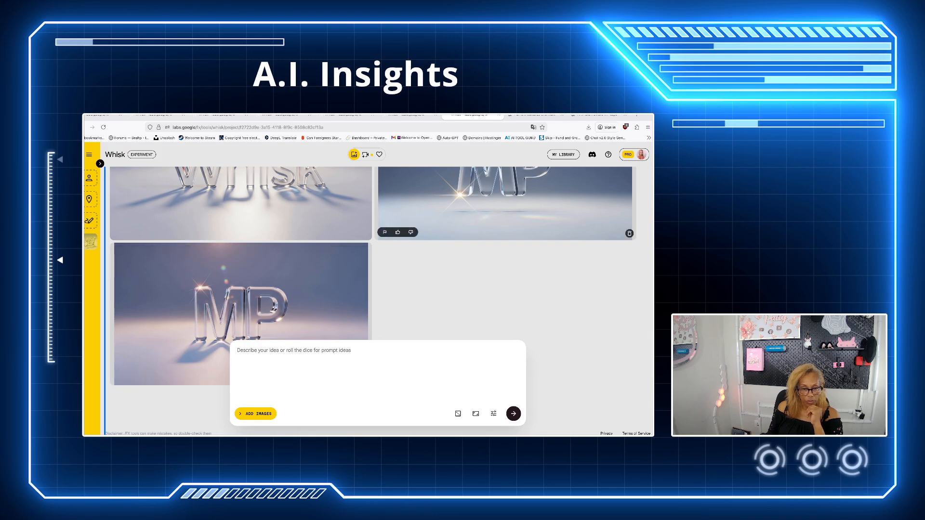
pyautogui.click(132, 251)
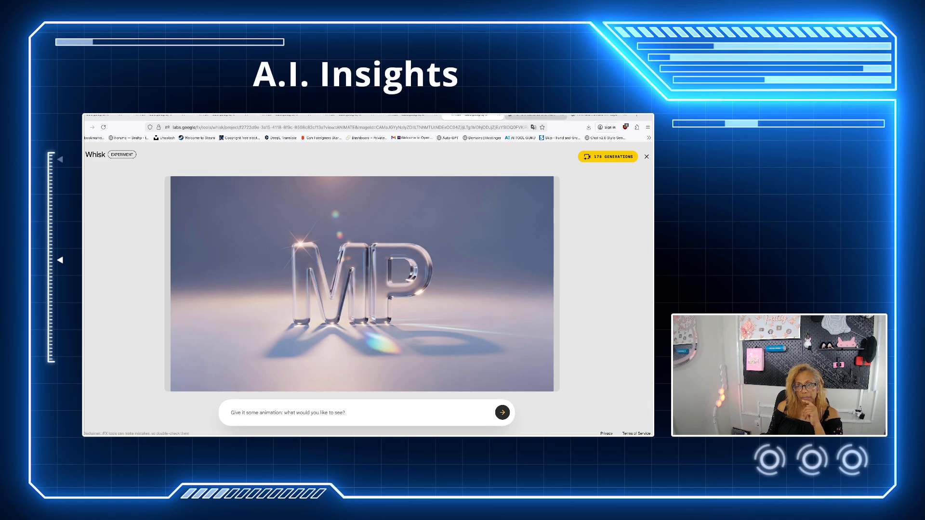
# Generate a video of the glass MP logo using the ChatGPT prompt for soft pastel flowers blooming out of the letters.
pyautogui.click(599, 116)
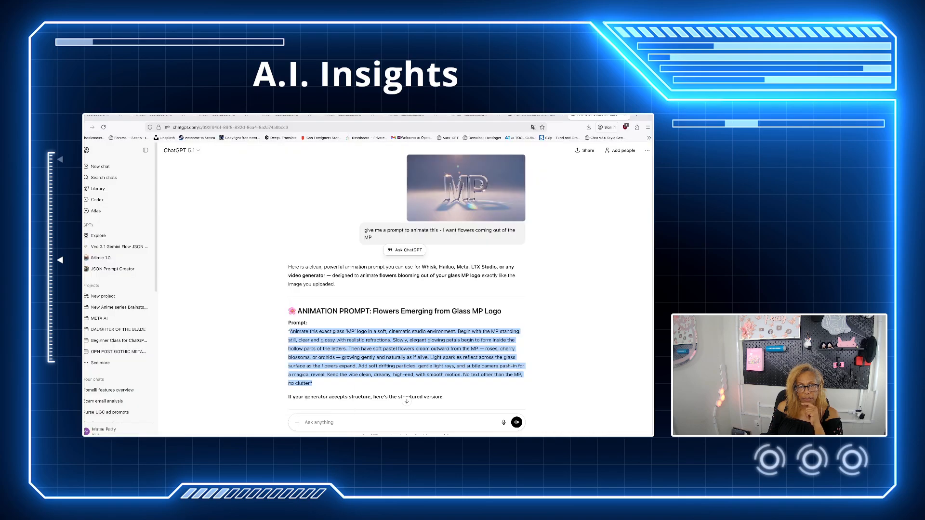
pyautogui.click(474, 116)
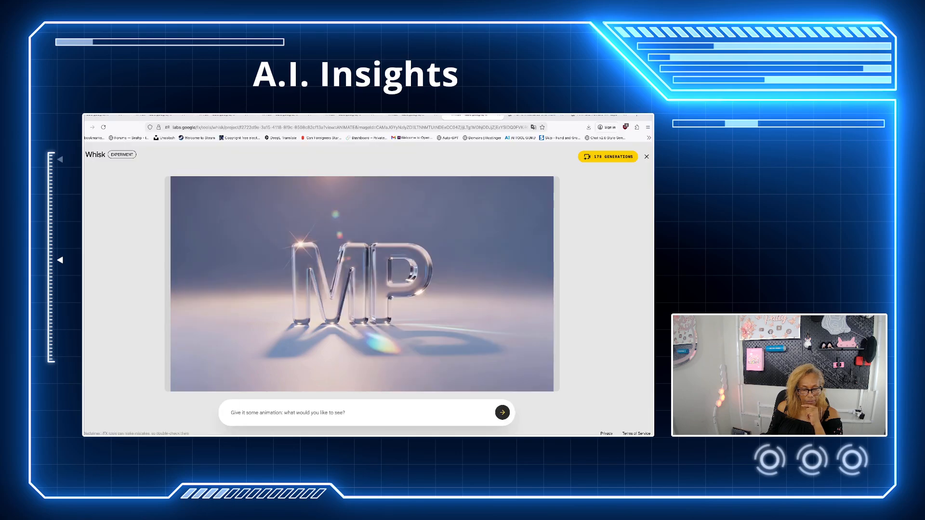
pyautogui.write('Animate this exact glass ‘MP’ logo in a soft, cinematic studio environment. Begin with the MP standing still, clear and glossy with realistic refractions. Slowly, elegant glowing petals begin to form inside the hollow parts of the letters. Then have soft pastel flowers bloom outward from the MP — roses, cherry blossoms, or orchids — growing gently and naturally as if alive. Light sparkles reflect across the glass surface as the flowers expand. Add soft drifting particles, gentle light rays, and subtle camera push-in for a magical reveal. Keep the vibe clean, dreamy, high-end, with smooth motion. No text other than the MP, no clutter."')
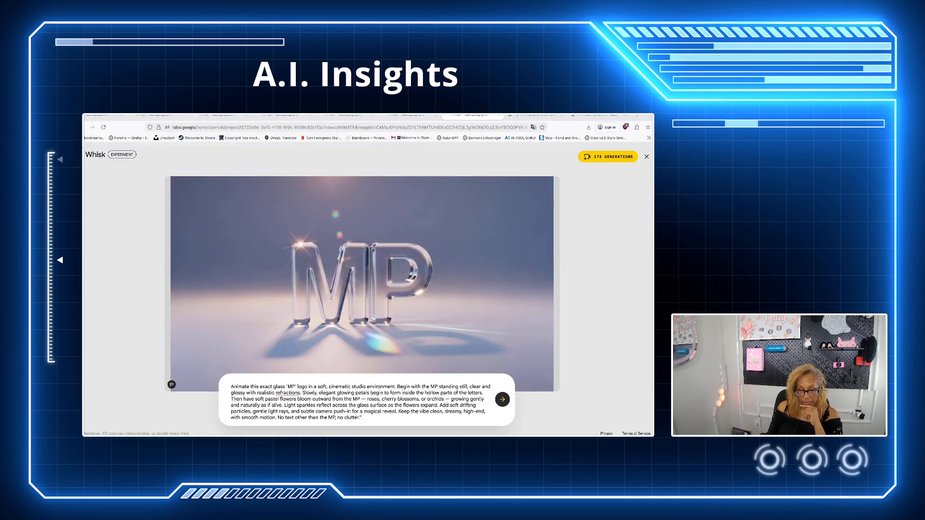
pyautogui.press('Return')
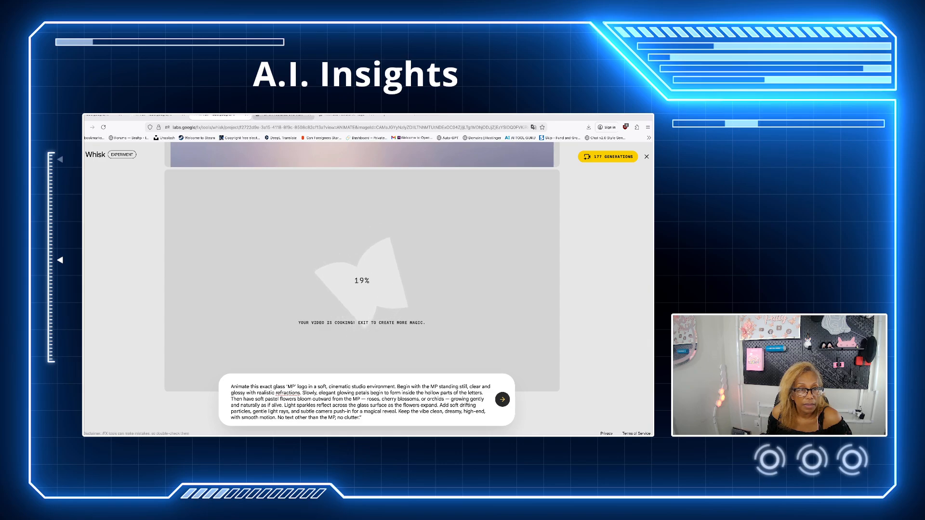
# Open the project with the forest elf and cliff knight images and clear the knight prompt.
pyautogui.click(158, 116)
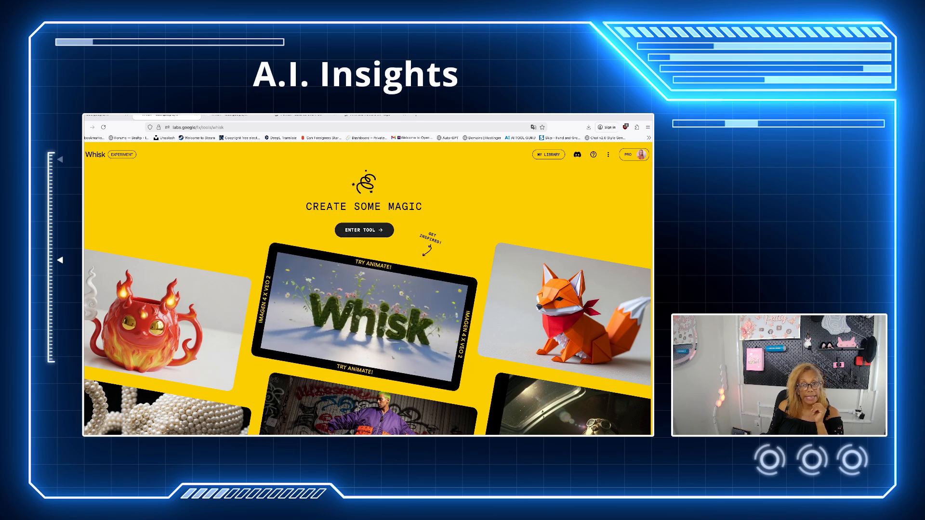
pyautogui.click(364, 230)
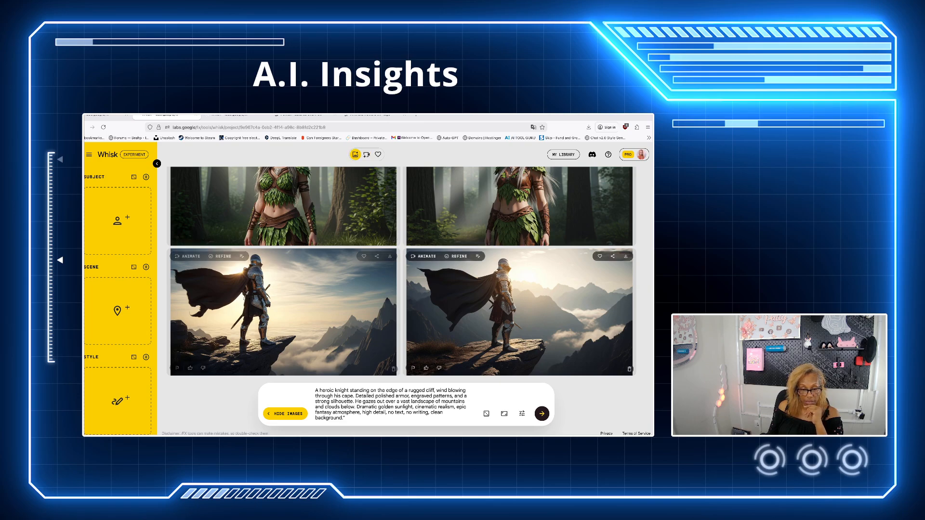
pyautogui.scroll(2, 283, 313)
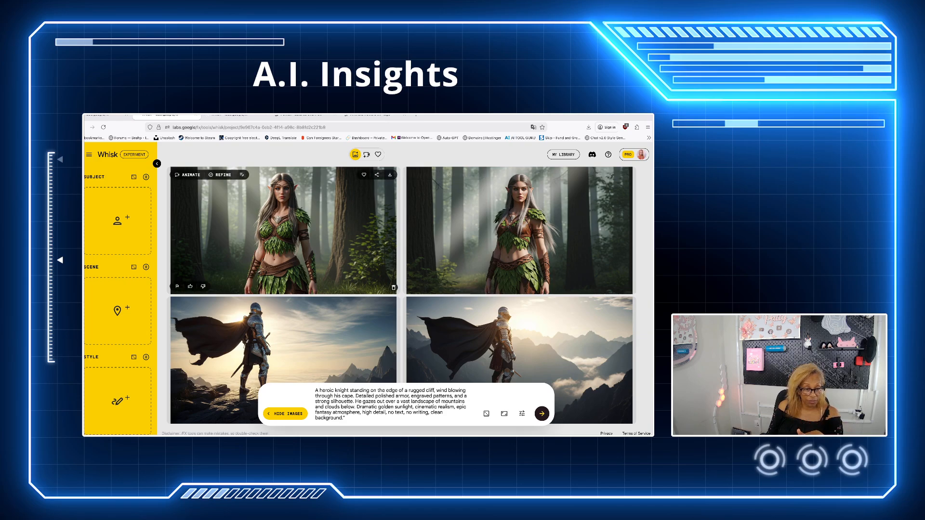
pyautogui.scroll(-2, 401, 295)
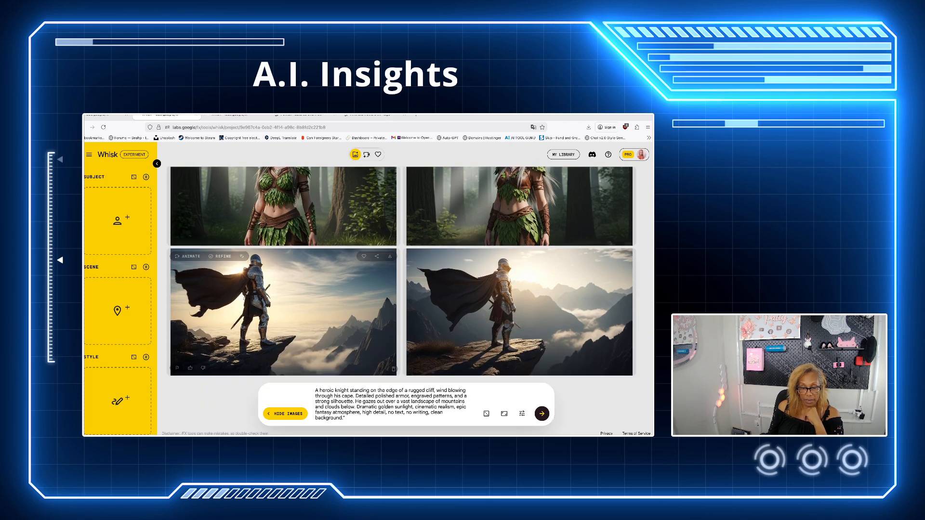
pyautogui.hotkey('ctrl', 'a')
pyautogui.press('BackSpace')
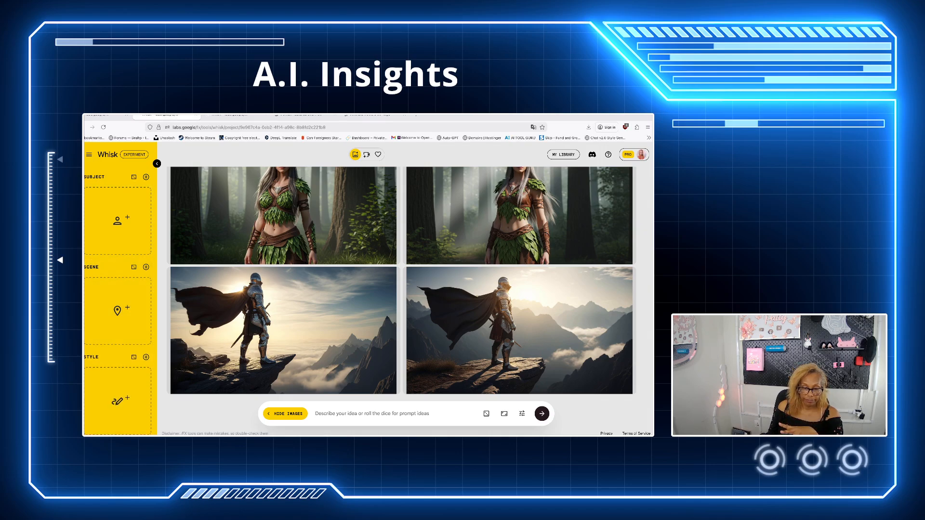
# Add the full-body image of the woman in a white suit as the subject and deselect it.
pyautogui.click(285, 413)
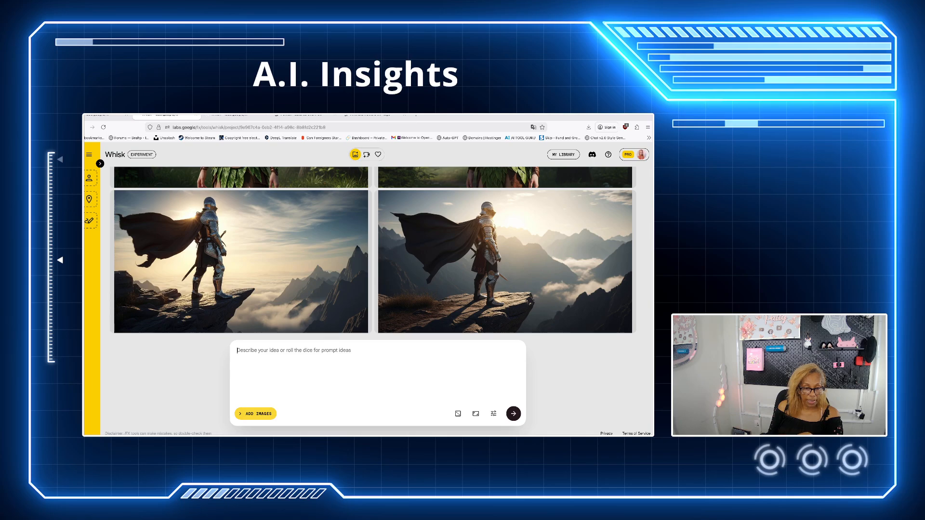
pyautogui.click(268, 414)
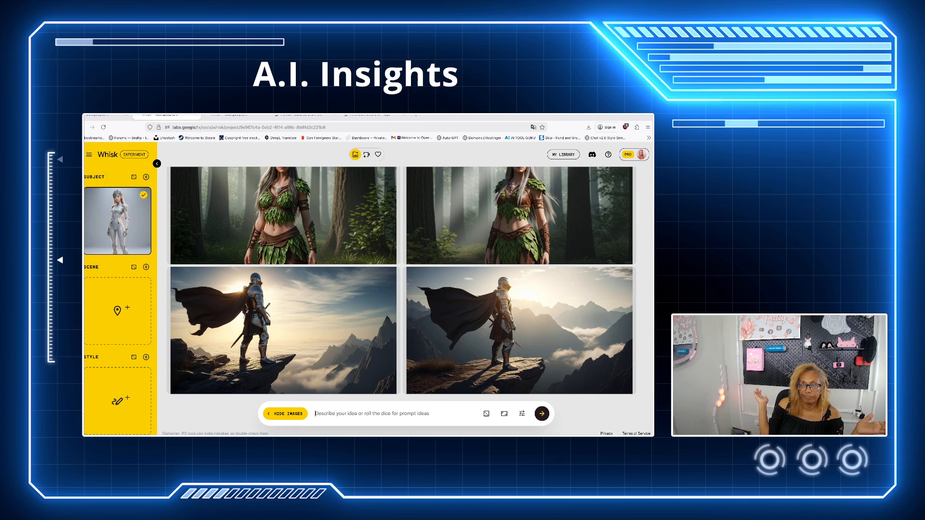
pyautogui.click(318, 414)
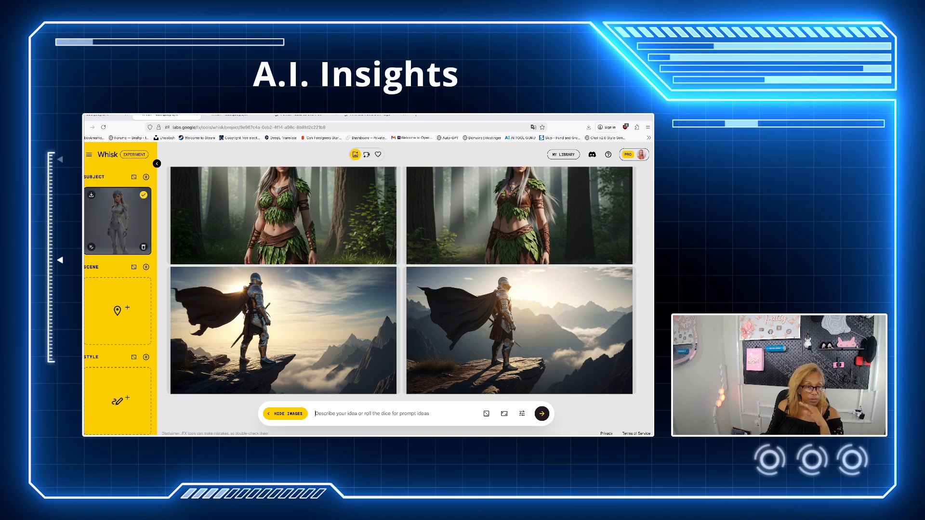
pyautogui.click(144, 195)
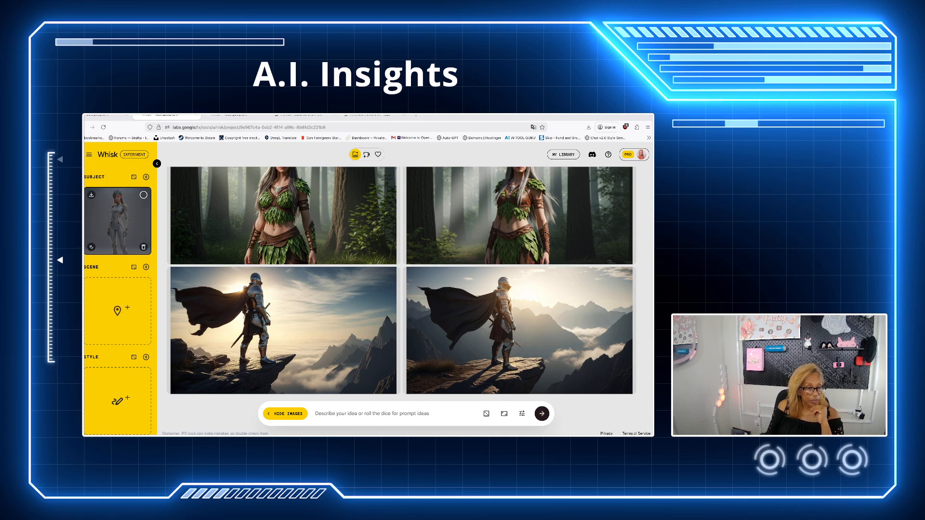
pyautogui.moveTo(118, 296)
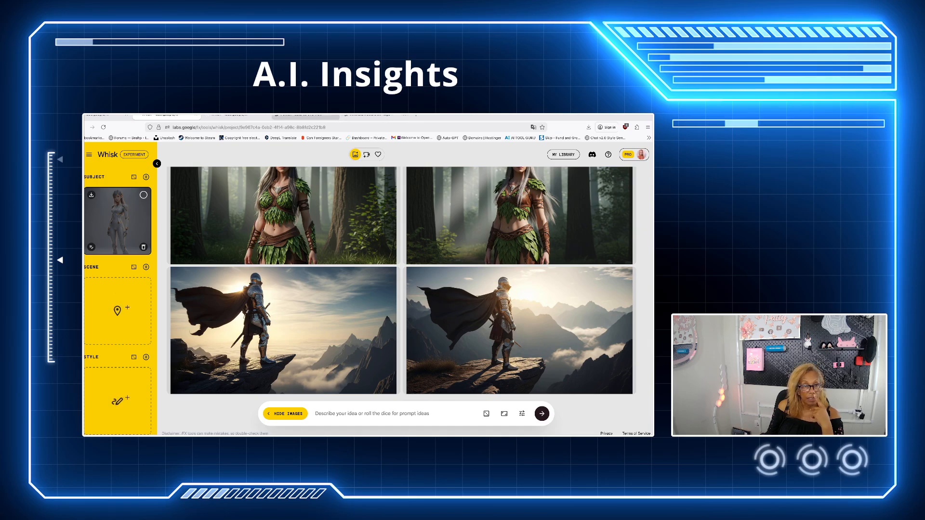
# Review the generated flower animation of the glass MP logo and pause its playback.
pyautogui.click(236, 116)
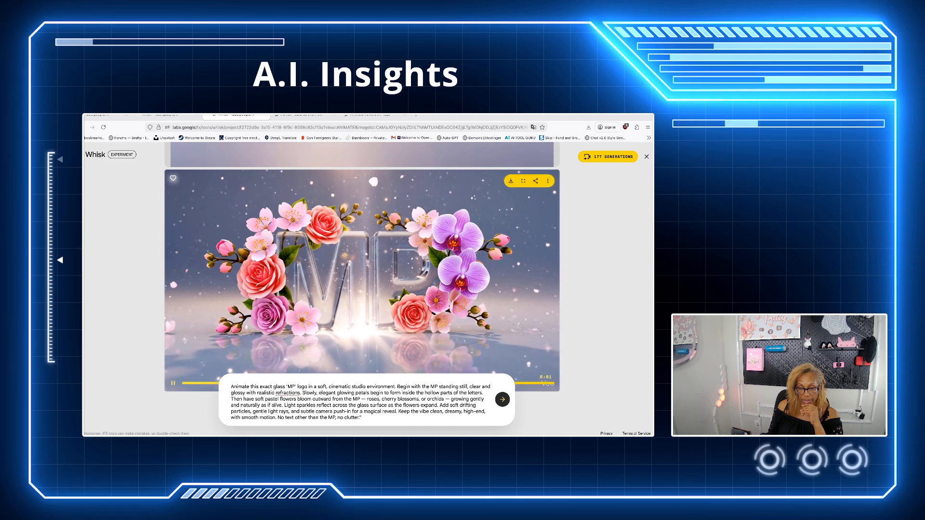
pyautogui.scroll(2, 362, 289)
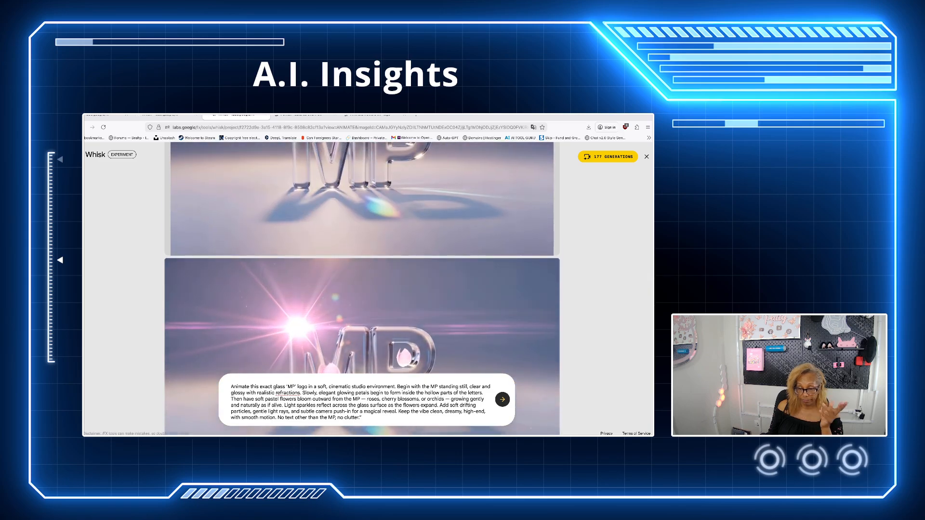
pyautogui.scroll(-2, 362, 289)
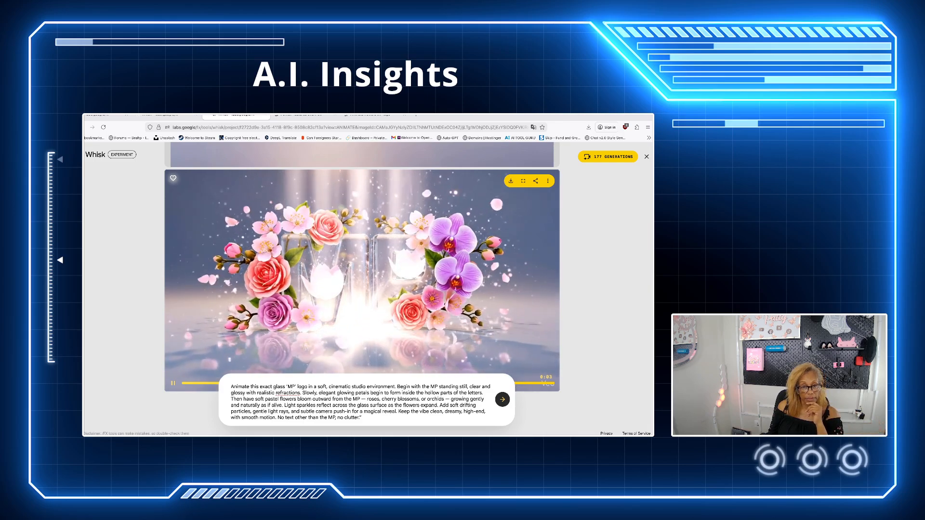
pyautogui.press('space')
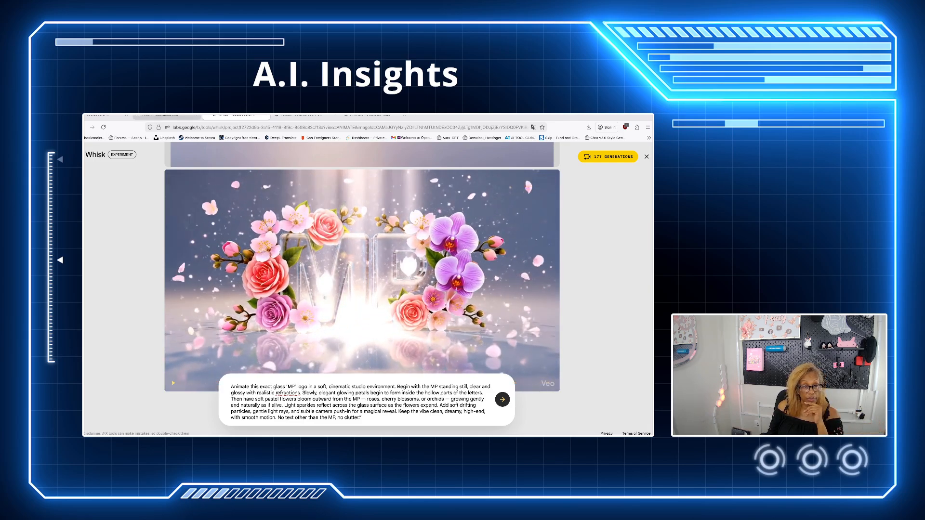
# Attach the first cliff knight image, with the large flowing cape, from the Whisk project to the open ChatGPT conversation.
pyautogui.click(166, 116)
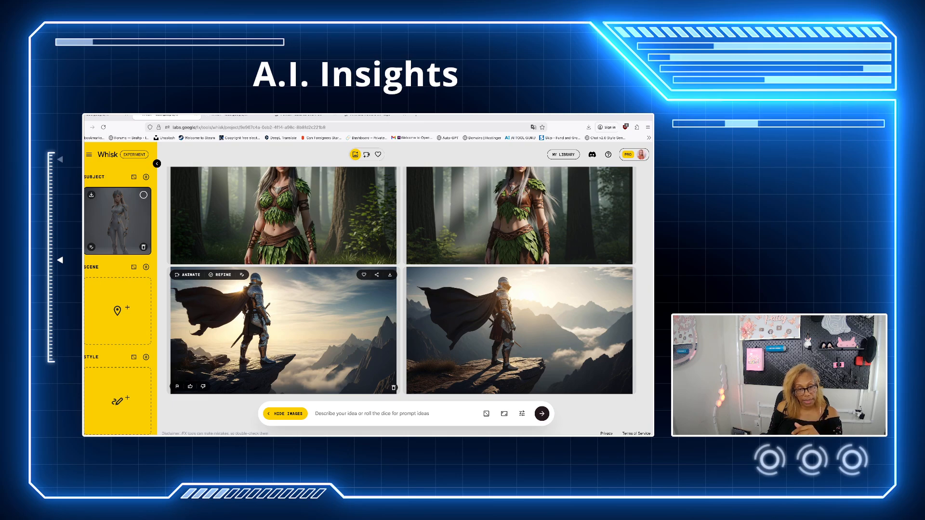
pyautogui.click(188, 275)
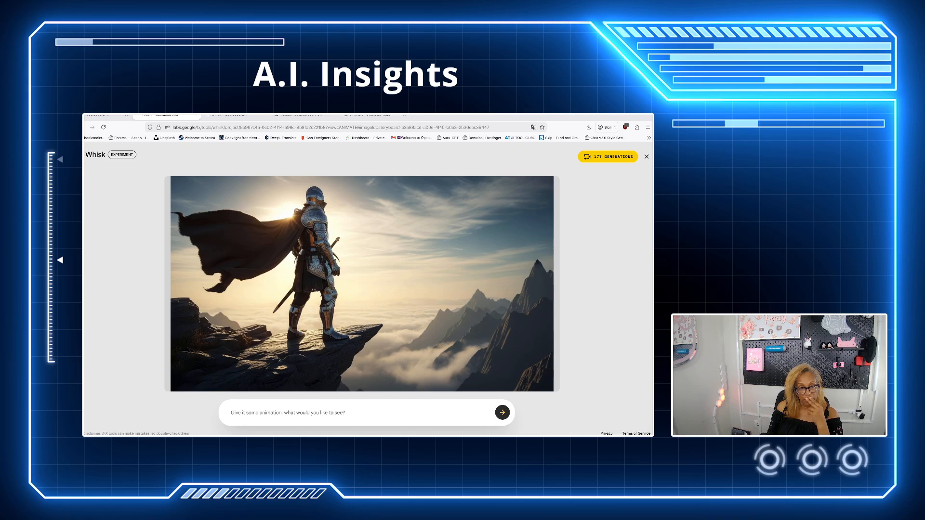
pyautogui.click(84, 127)
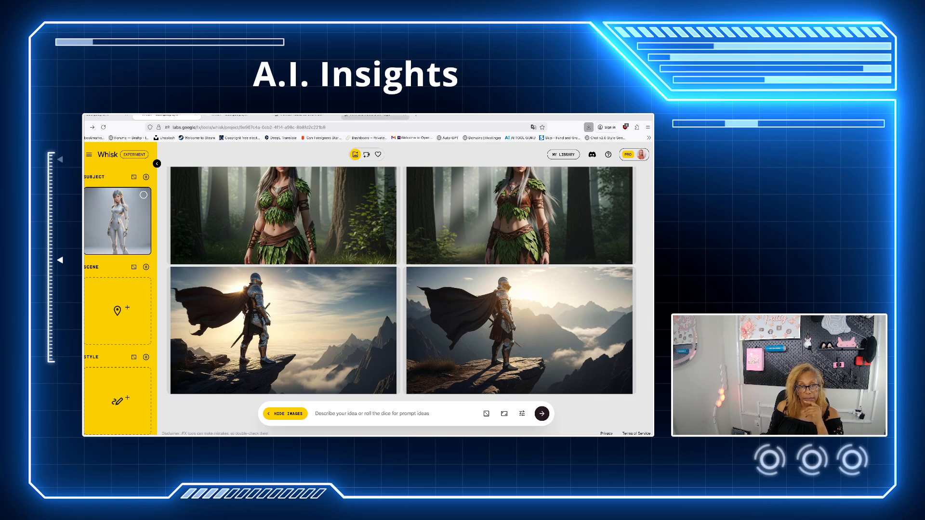
pyautogui.click(375, 116)
pyautogui.scroll(-5, 407, 400)
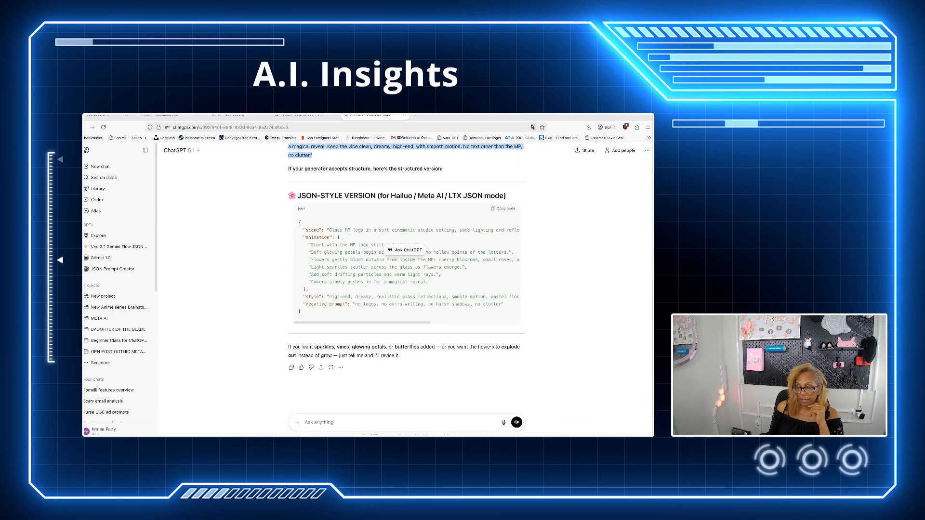
pyautogui.moveTo(545, 149); pyautogui.dragTo(407, 337)
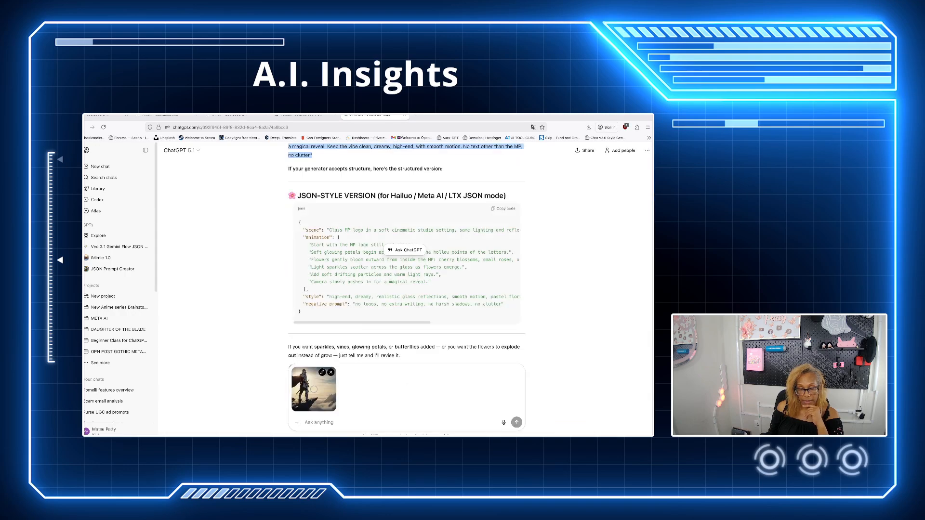
# Send ChatGPT the request "give me a animate prompt for this image in whisk ai" with the attached knight image.
pyautogui.click(386, 423)
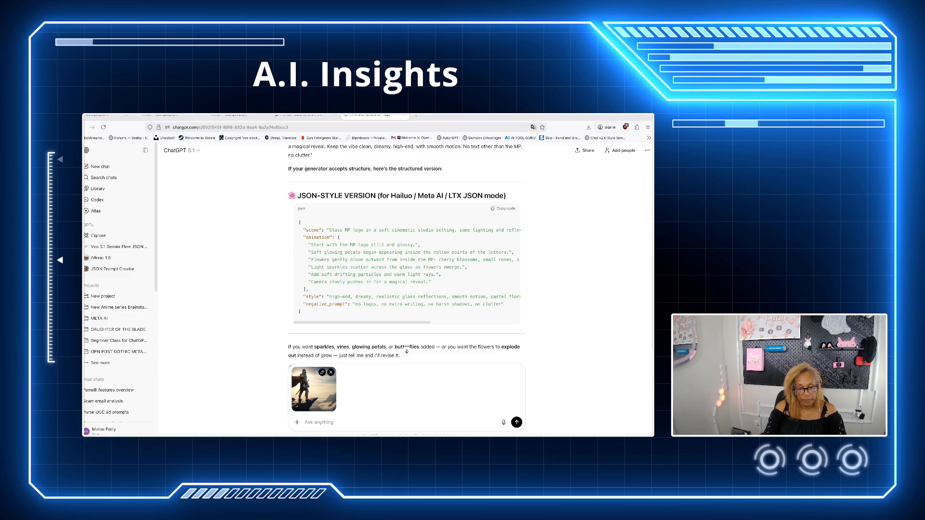
pyautogui.write('GIV')
pyautogui.press('BackSpace')
pyautogui.press('BackSpace')
pyautogui.press('BackSpace')
pyautogui.write('give me a')
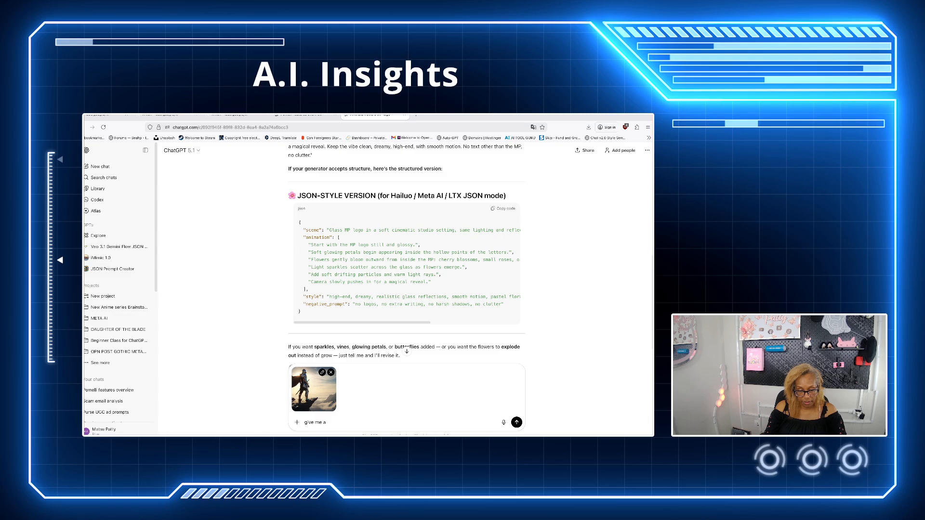
pyautogui.write(' animate')
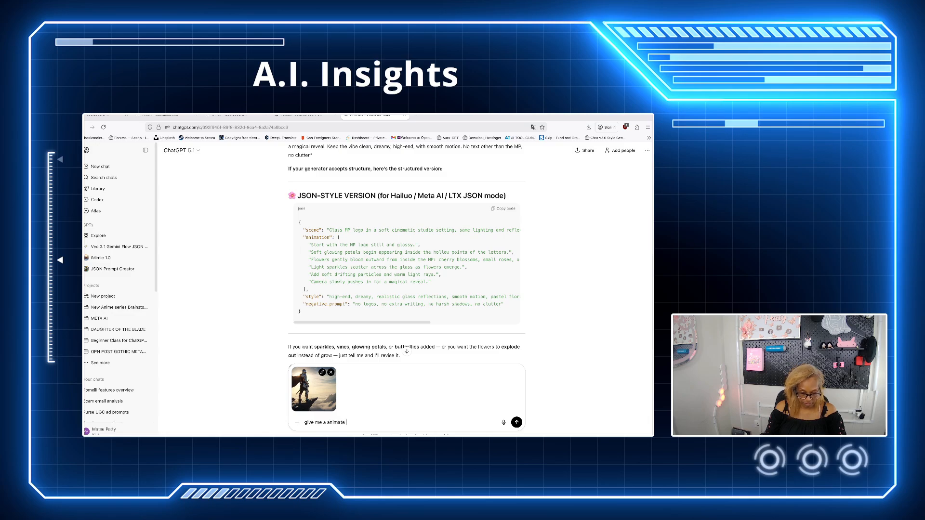
pyautogui.write(' pro')
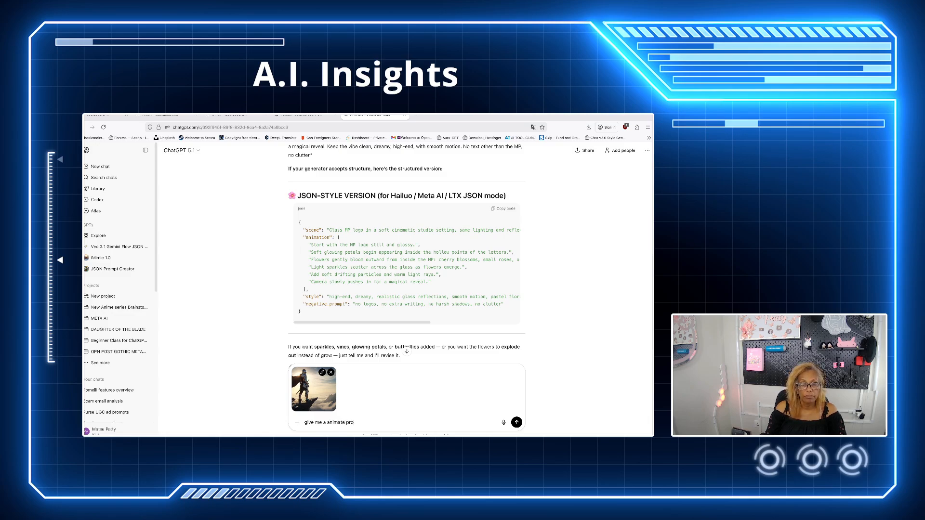
pyautogui.write('mpt for this ')
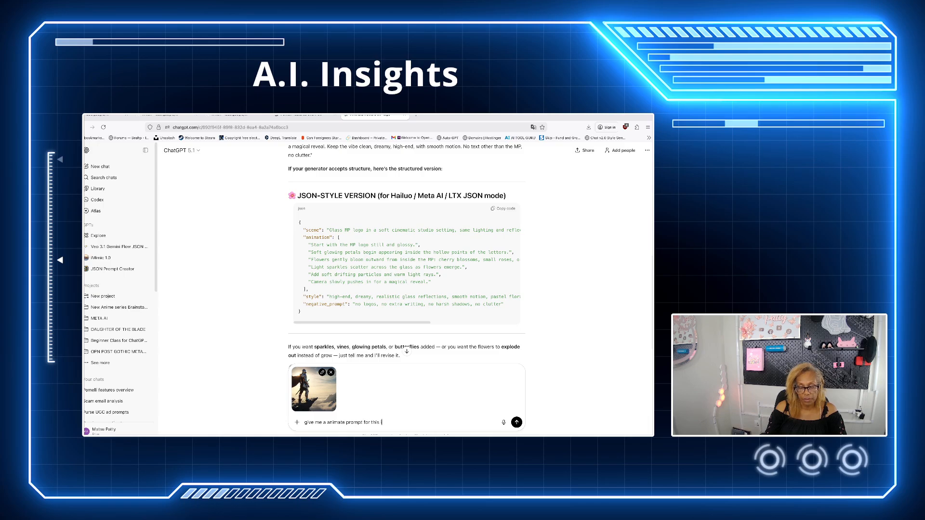
pyautogui.write('image in w')
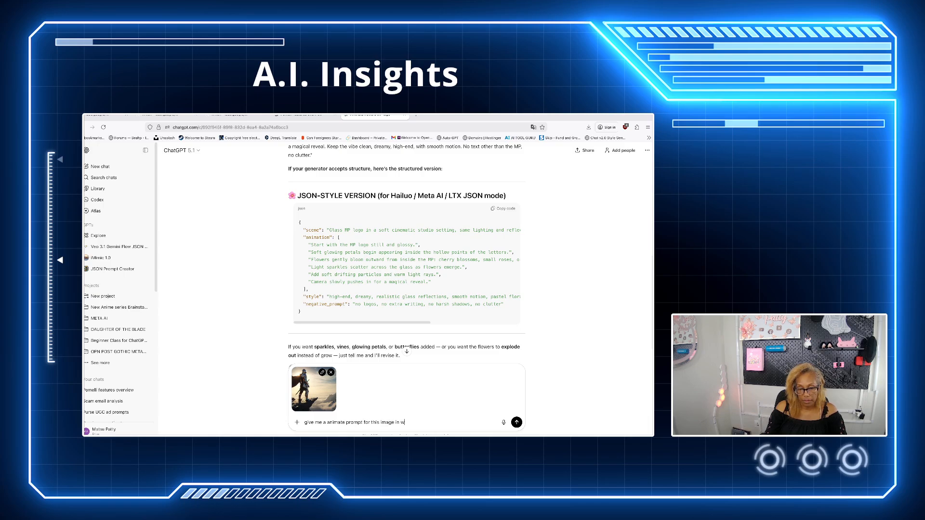
pyautogui.write('hisk ai')
pyautogui.press('Return')
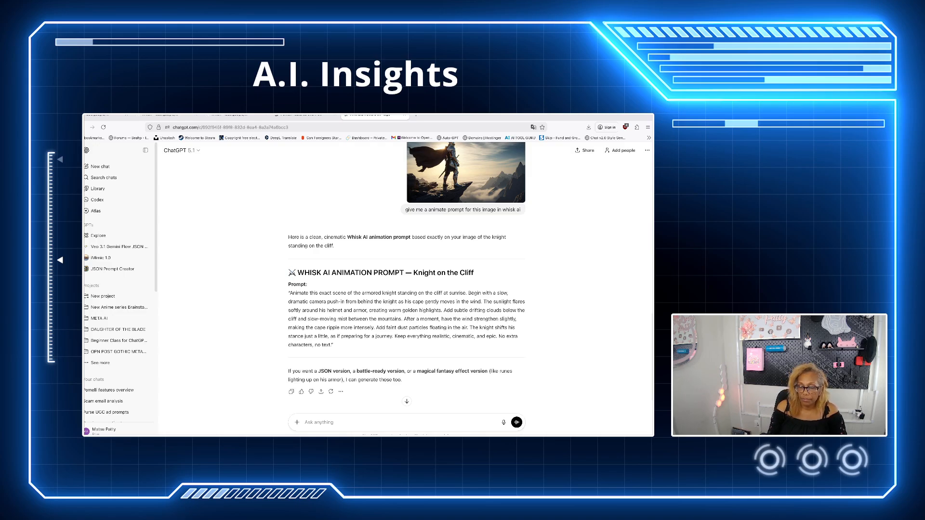
# Copy the full Knight on the Cliff animation prompt text from the ChatGPT reply.
pyautogui.scroll(-2, 406, 289)
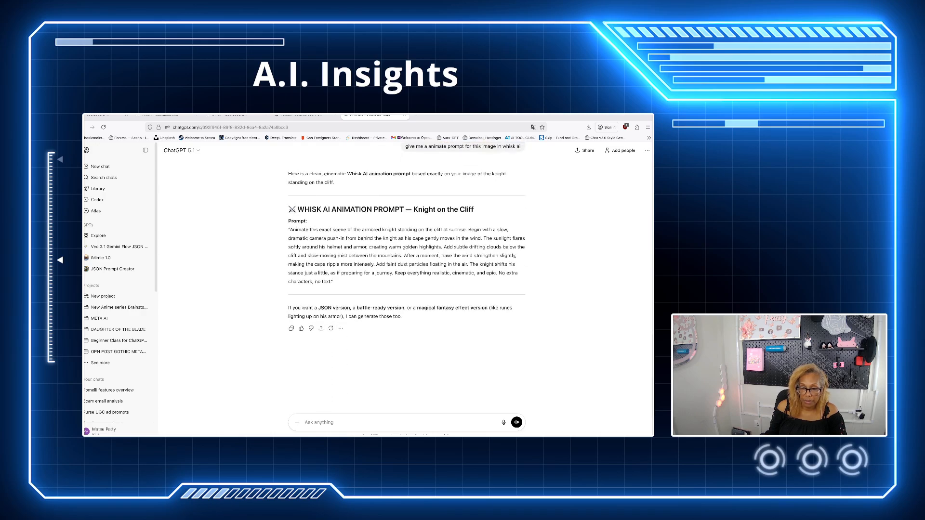
pyautogui.scroll(1, 406, 290)
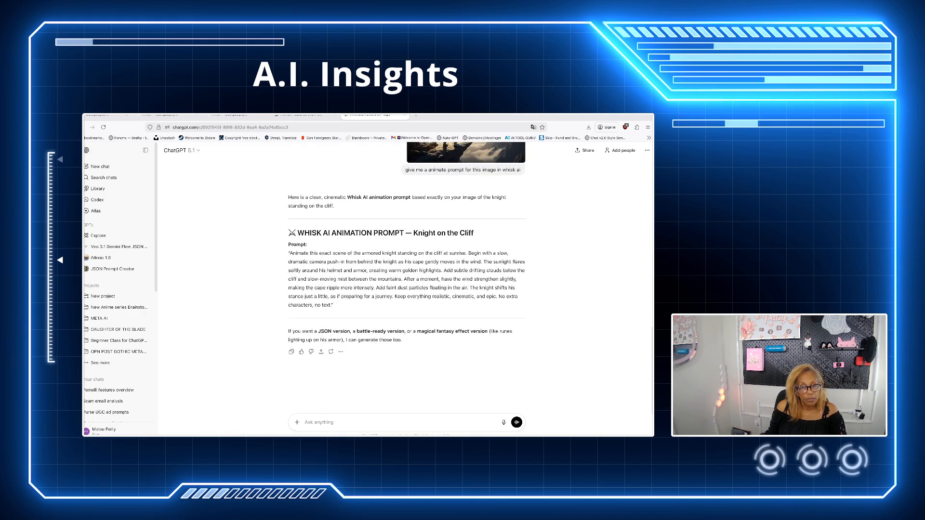
pyautogui.moveTo(288, 253); pyautogui.dragTo(334, 305)
pyautogui.hotkey('ctrl', 'c')
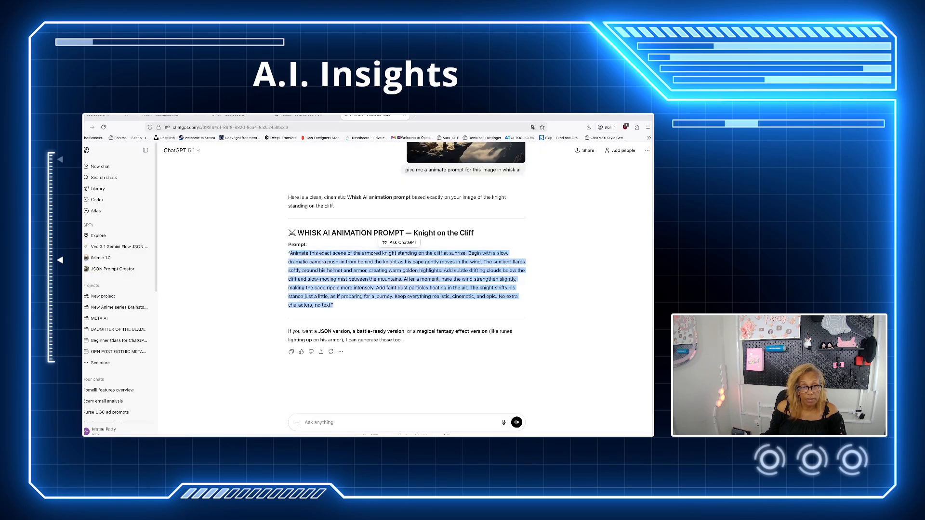
# Open the first cliff knight image for animation in Whisk and generate a video using the copied Knight on the Cliff prompt.
pyautogui.click(237, 117)
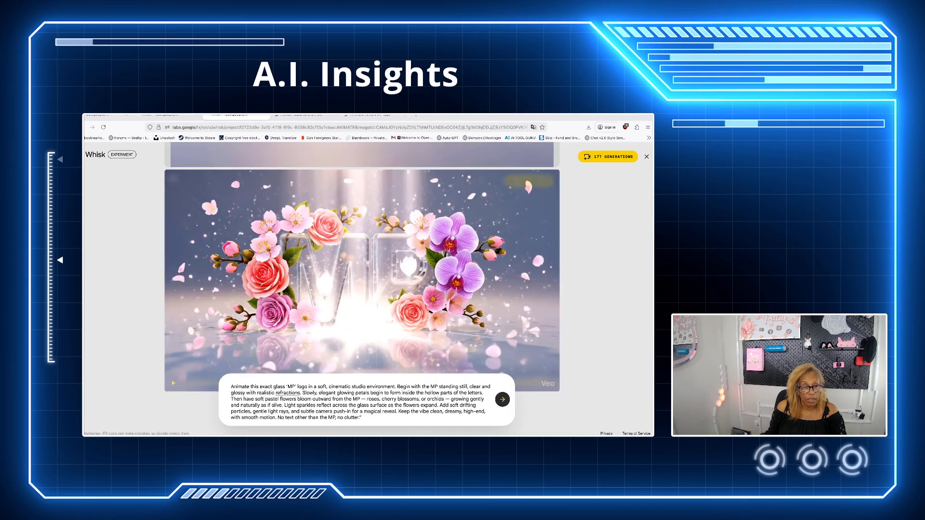
pyautogui.click(166, 116)
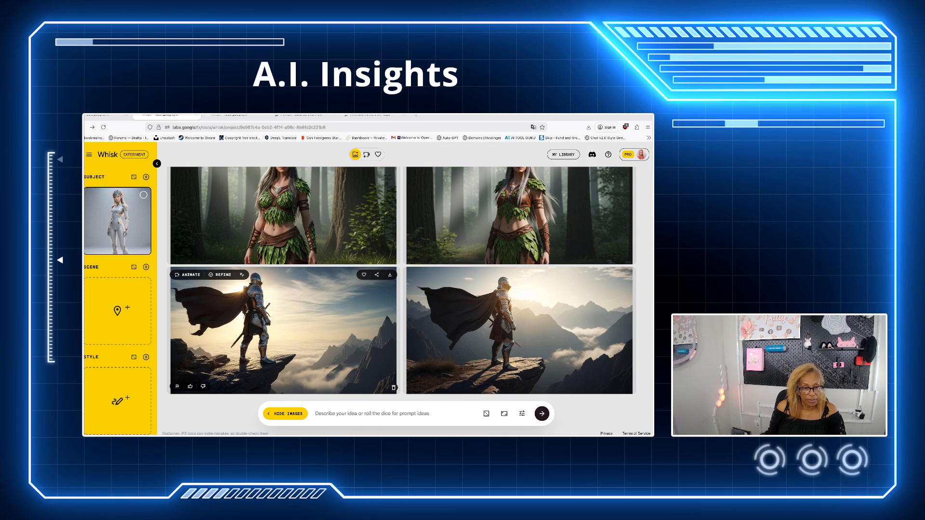
pyautogui.click(188, 275)
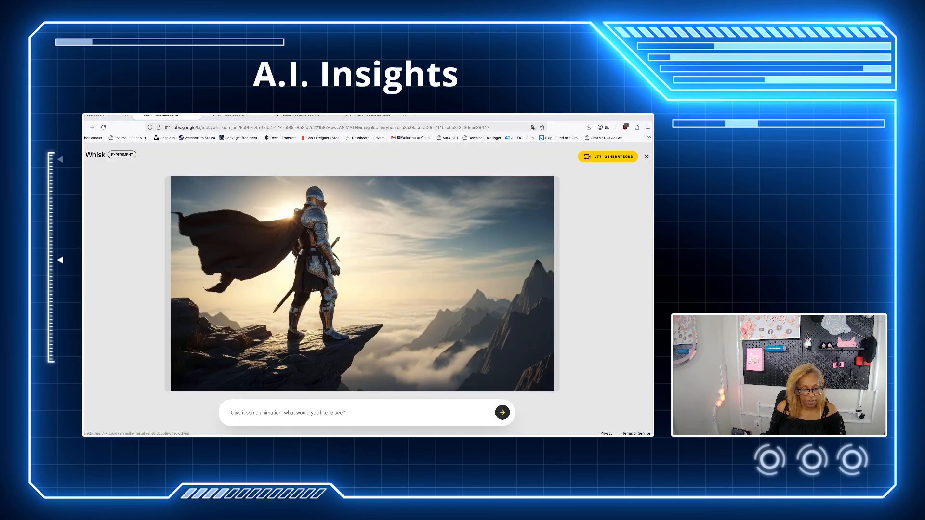
pyautogui.hotkey('ctrl', 'v')
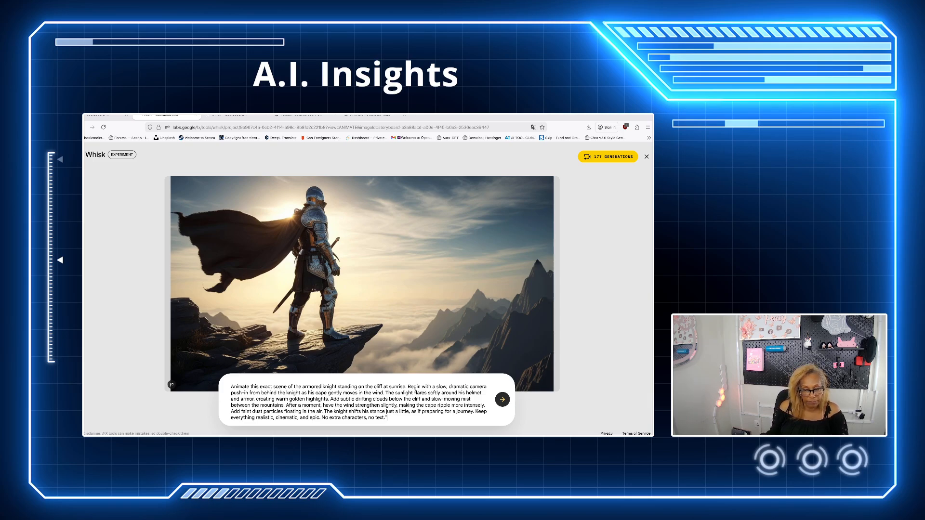
pyautogui.press('Return')
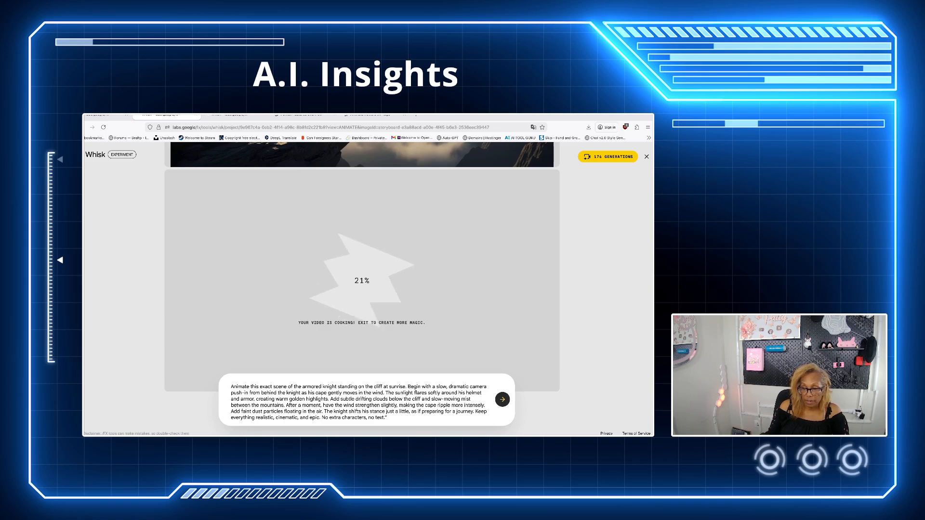
pyautogui.scroll(3, 362, 265)
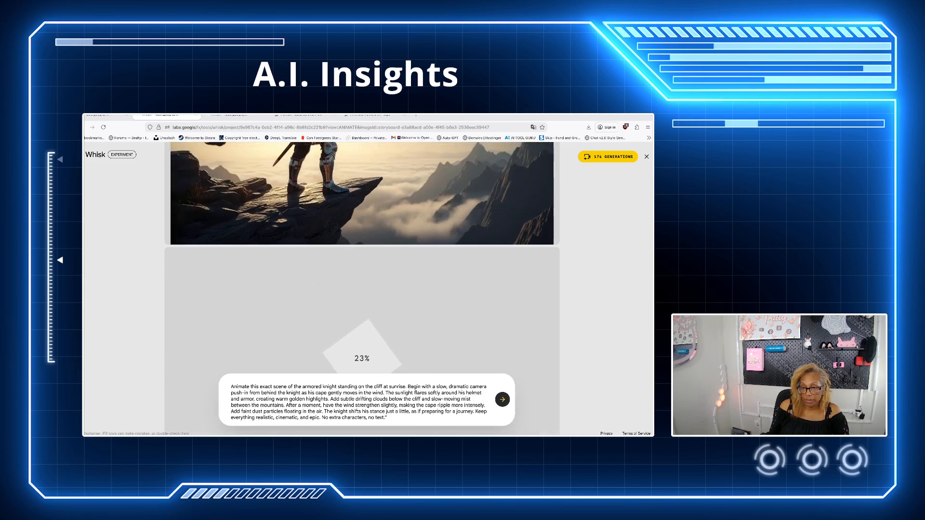
pyautogui.scroll(-3, 362, 265)
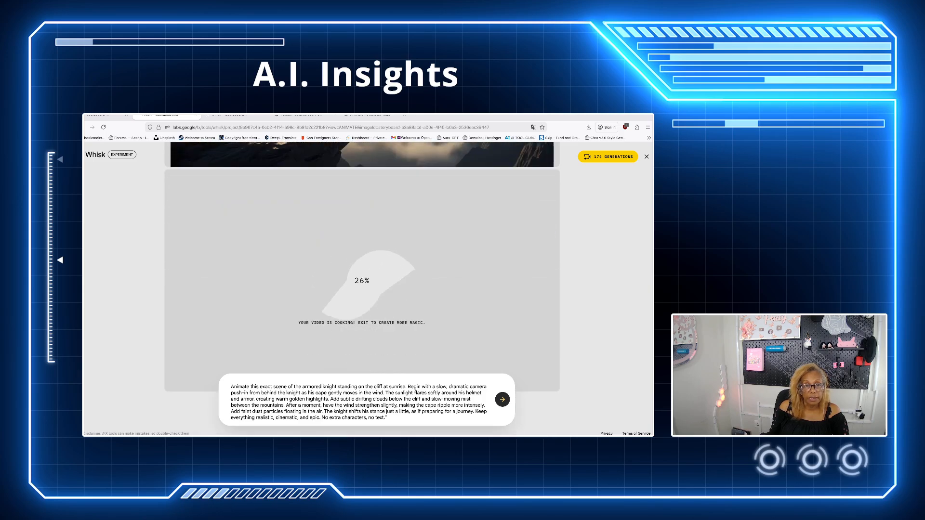
# Browse the example image and animation gallery on the Whisk home page.
pyautogui.click(107, 117)
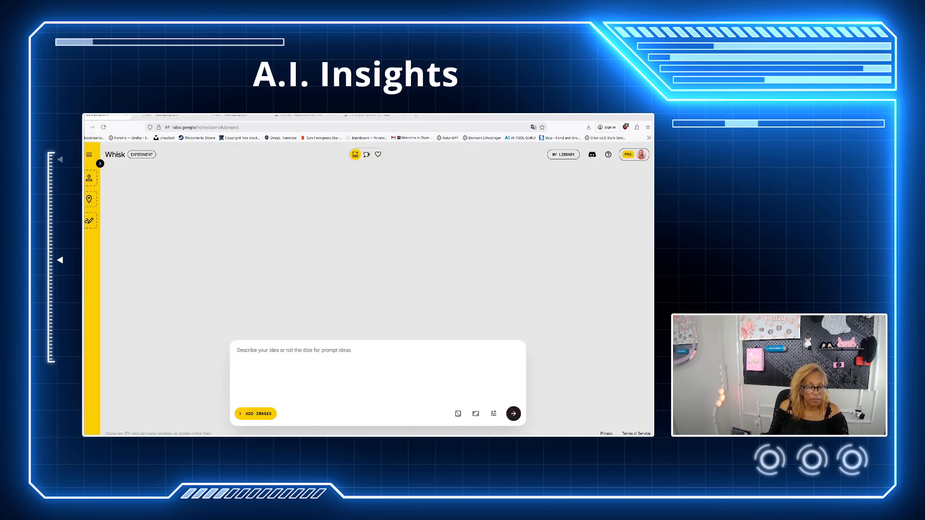
pyautogui.click(114, 155)
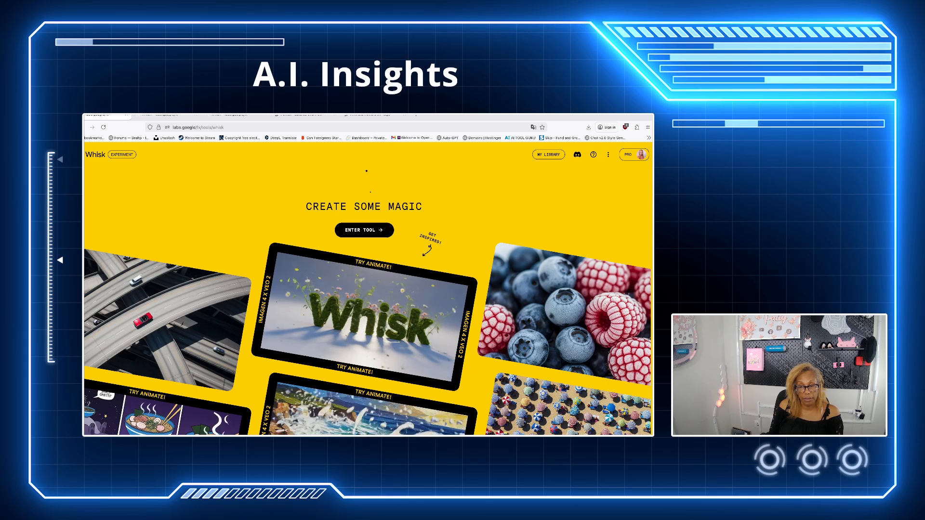
pyautogui.scroll(-10, 368, 299)
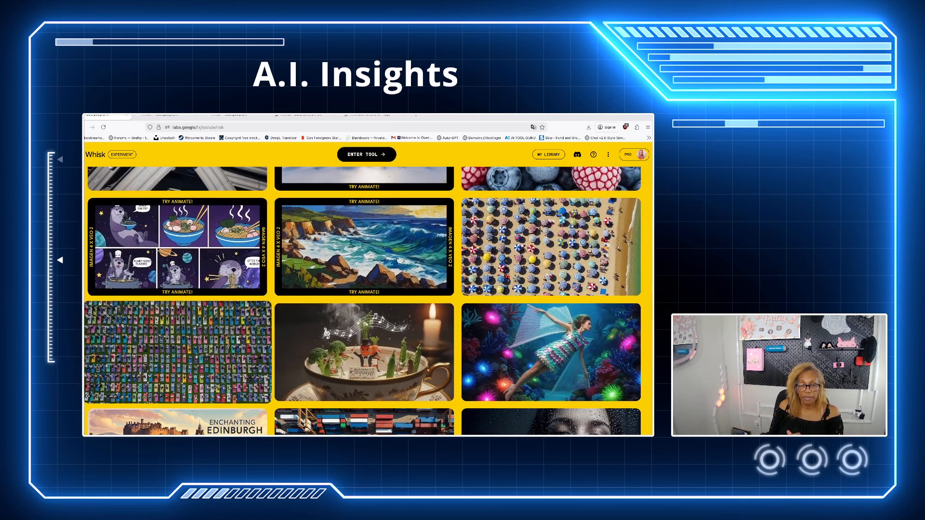
pyautogui.scroll(-5, 368, 299)
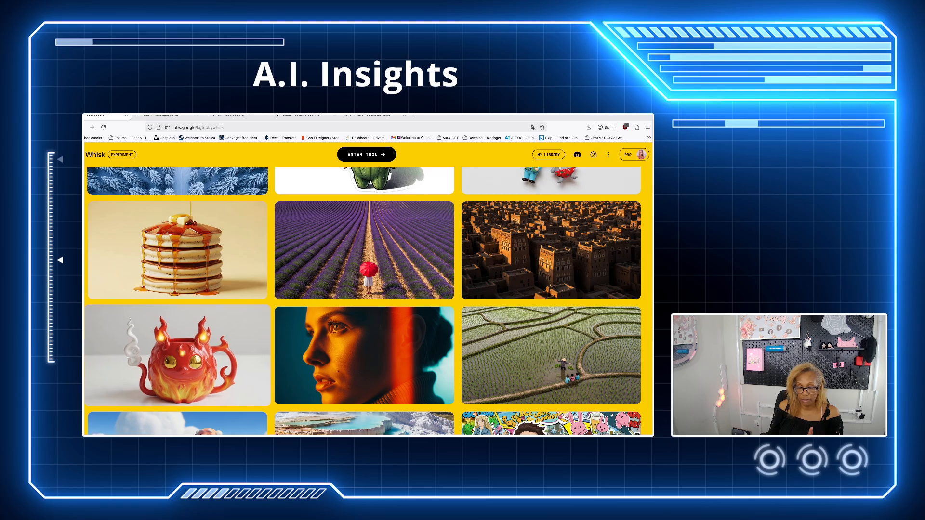
pyautogui.scroll(-2, 368, 299)
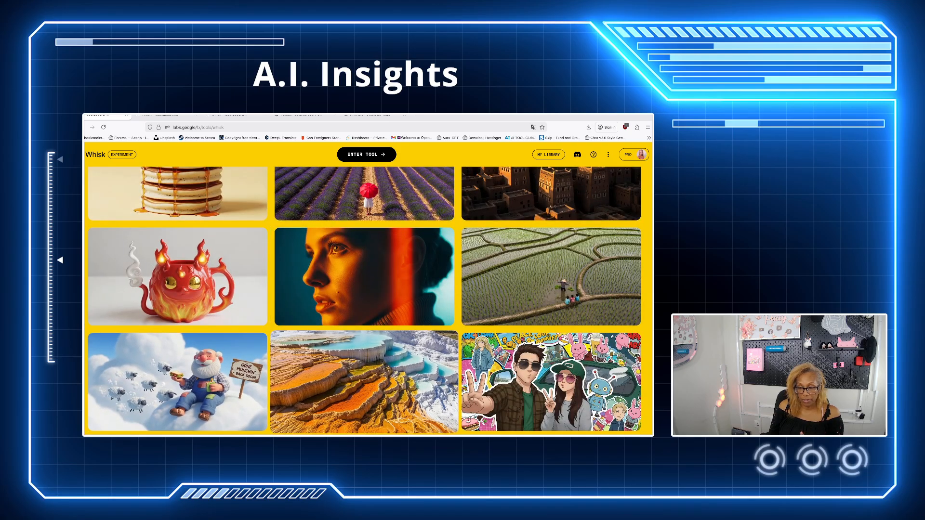
pyautogui.scroll(10, 386, 376)
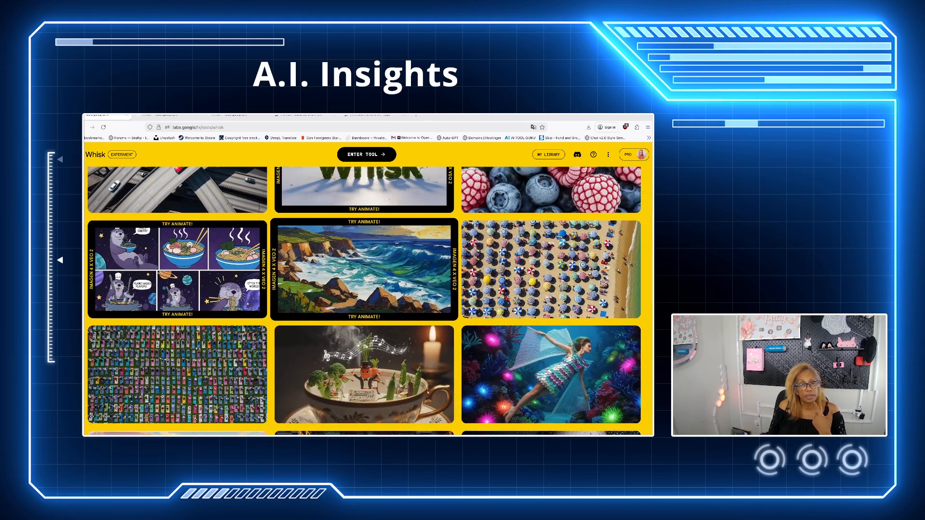
pyautogui.scroll(5, 364, 270)
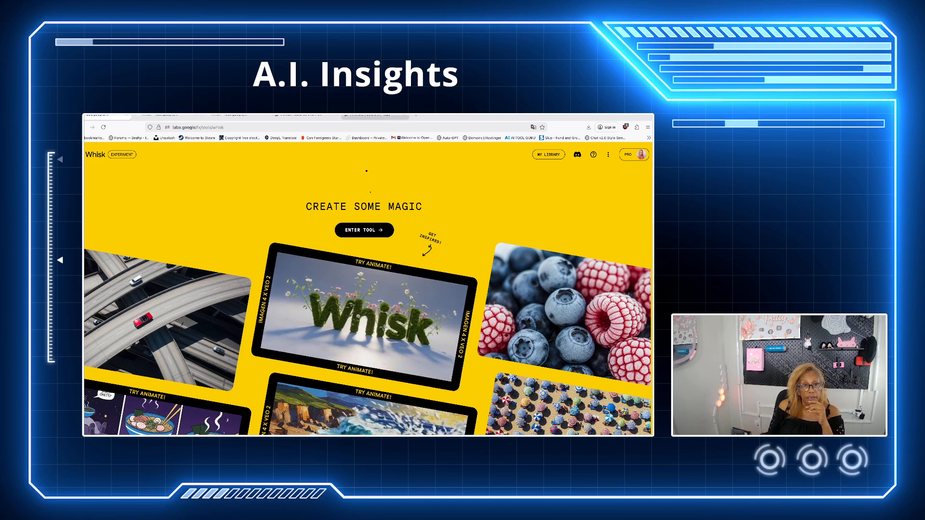
# Check the glass MP logo video, and return to the cliff knight animation to view its generated video.
pyautogui.click(236, 116)
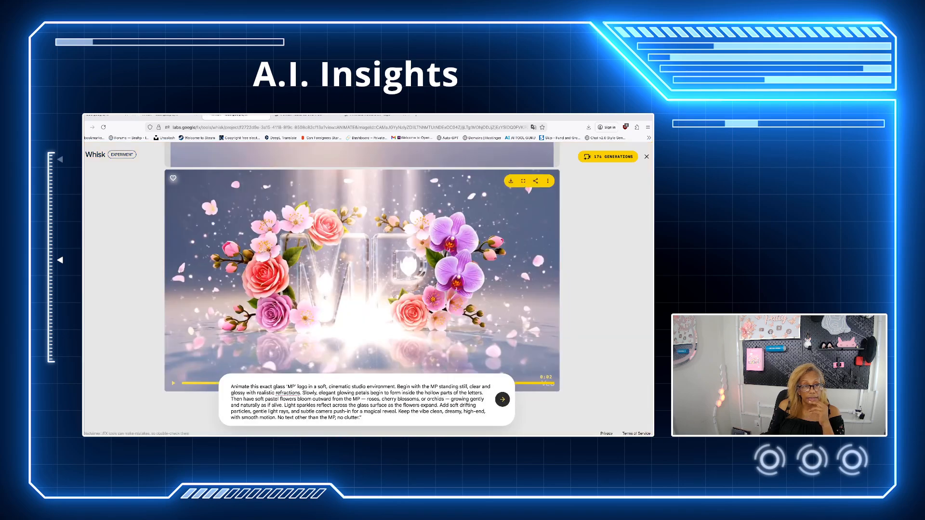
pyautogui.click(166, 116)
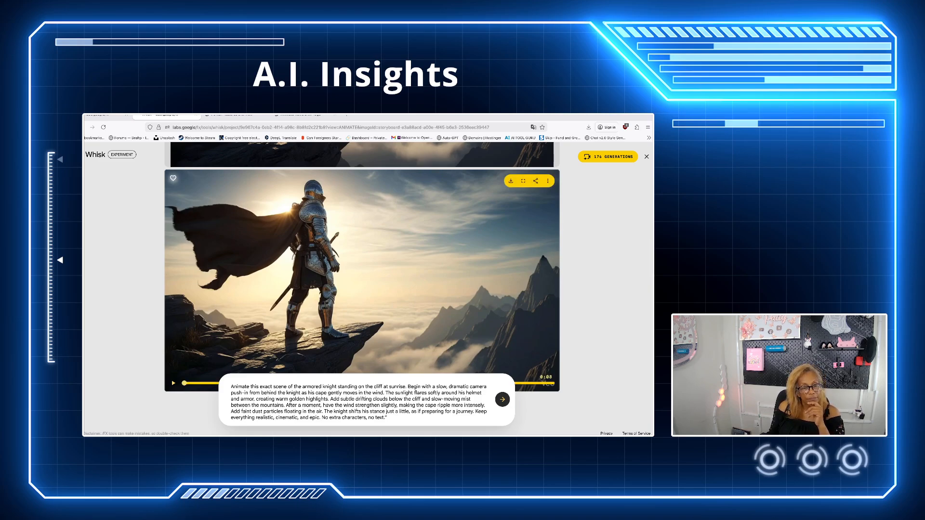
# Play the generated cliff knight video and compare it with the source image above it.
pyautogui.press('space')
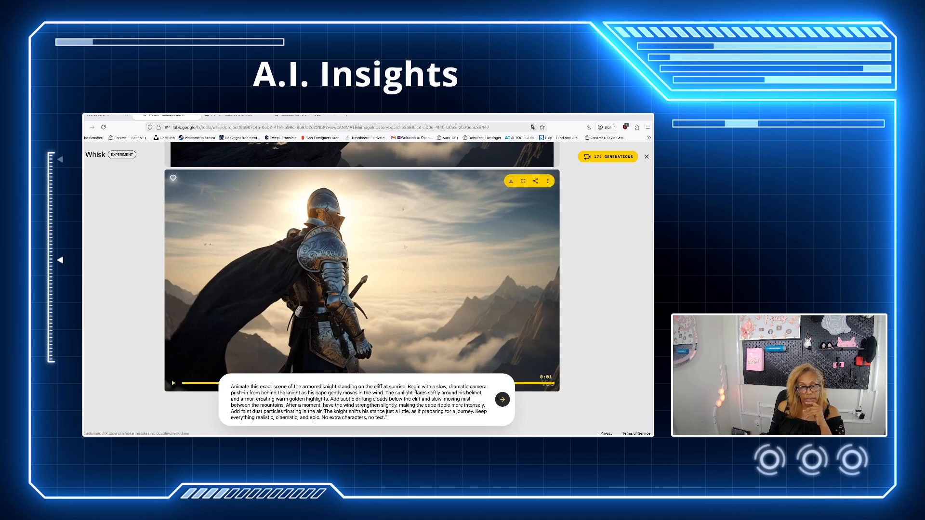
pyautogui.scroll(3, 362, 288)
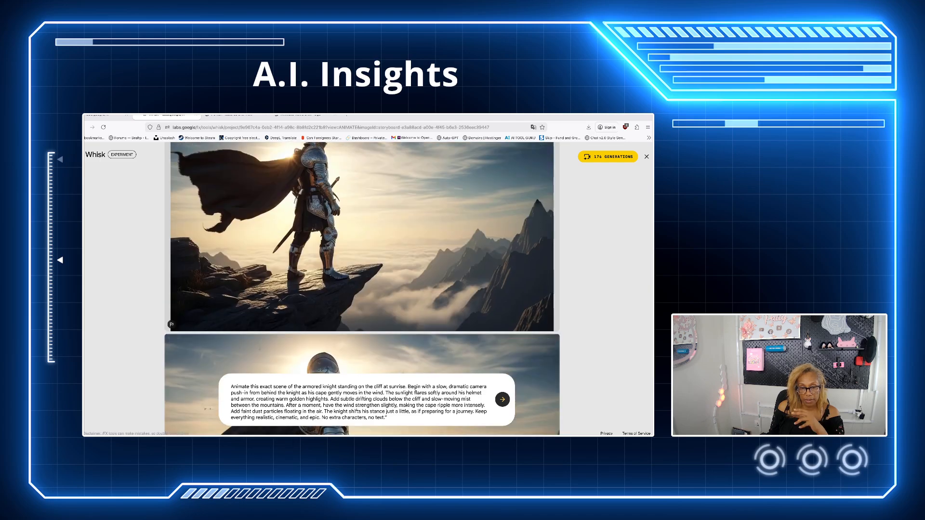
pyautogui.scroll(-3, 362, 288)
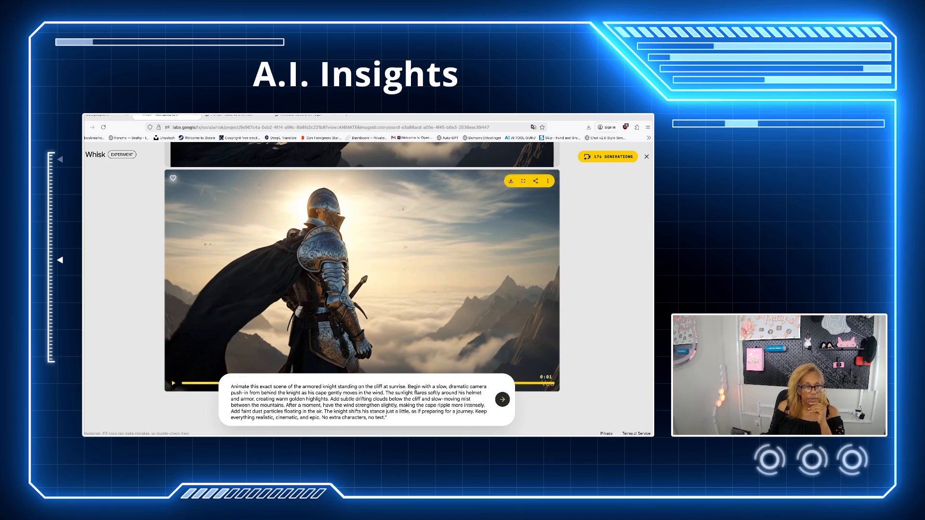
# Leave the animation view, inspect Refine mode for the first cliff knight image, and return to the project's image gallery.
pyautogui.click(85, 127)
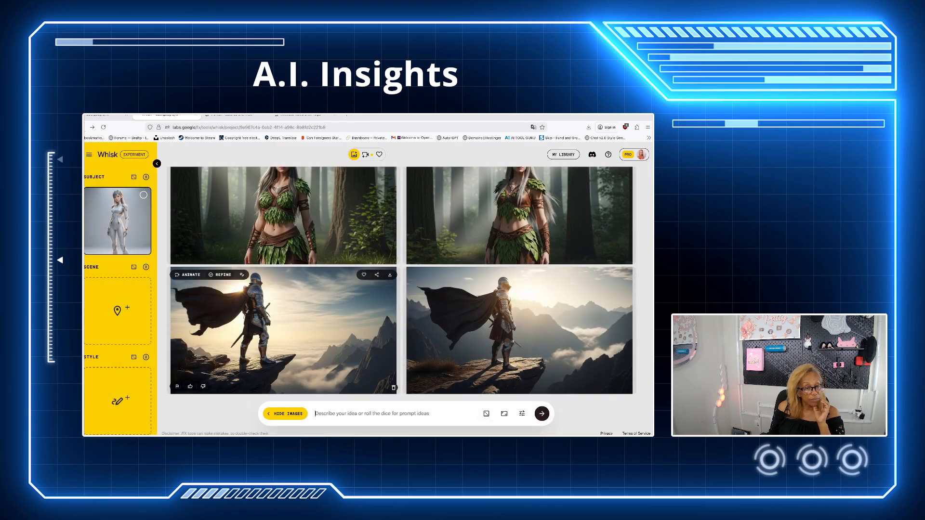
pyautogui.click(221, 274)
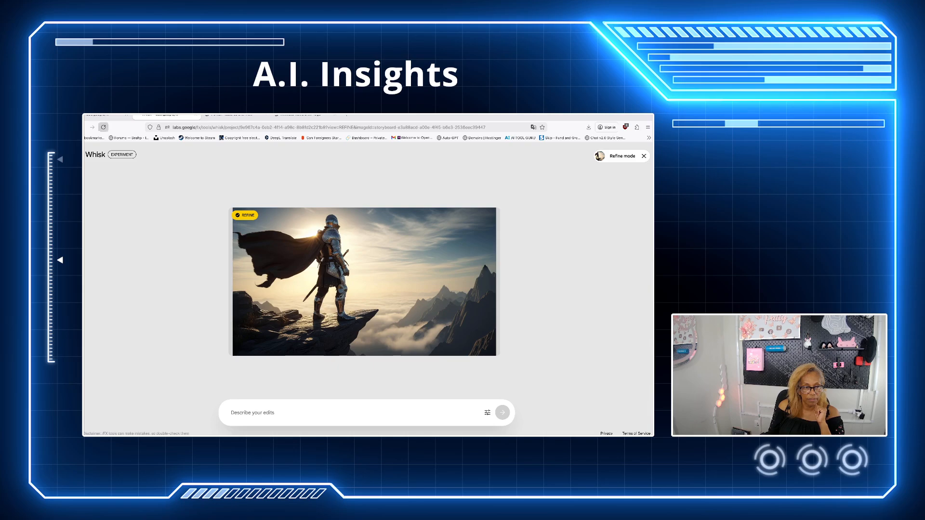
pyautogui.click(83, 127)
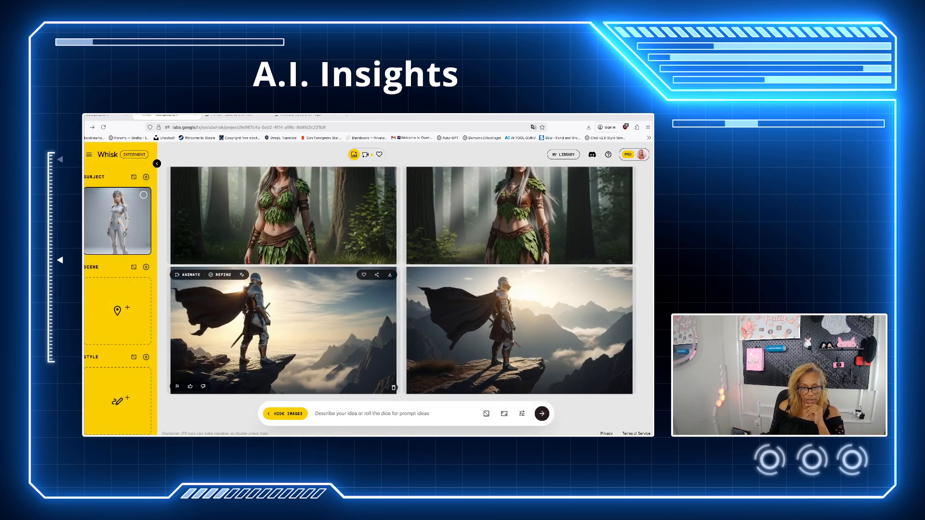